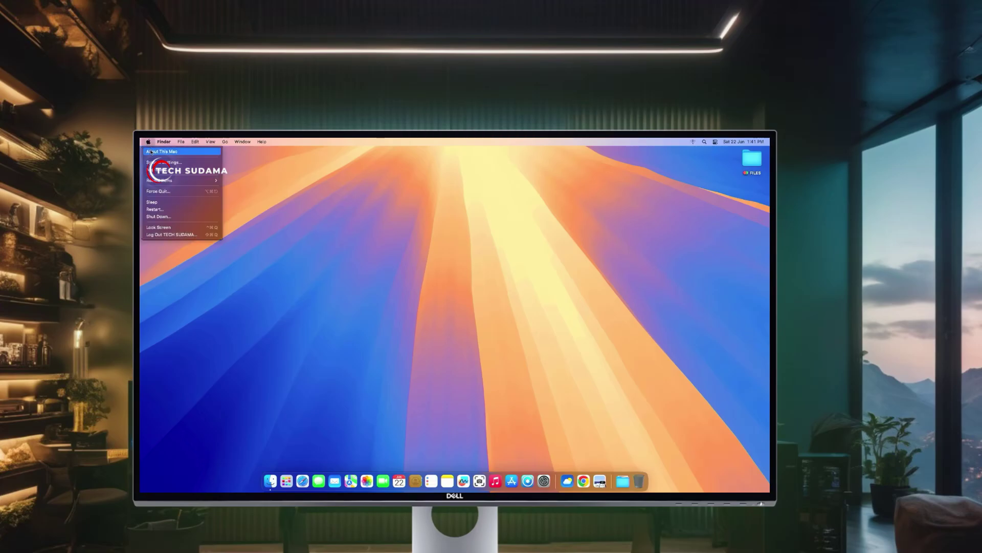
# Check this Mac's system information and test internet access by loading Google in Safari.
pyautogui.click(151, 152)
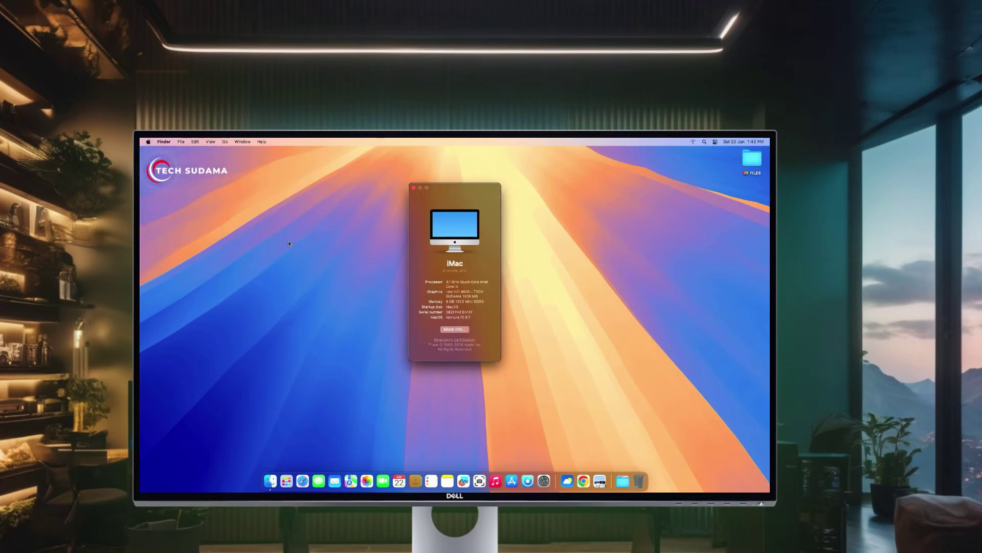
pyautogui.click(414, 187)
pyautogui.click(302, 481)
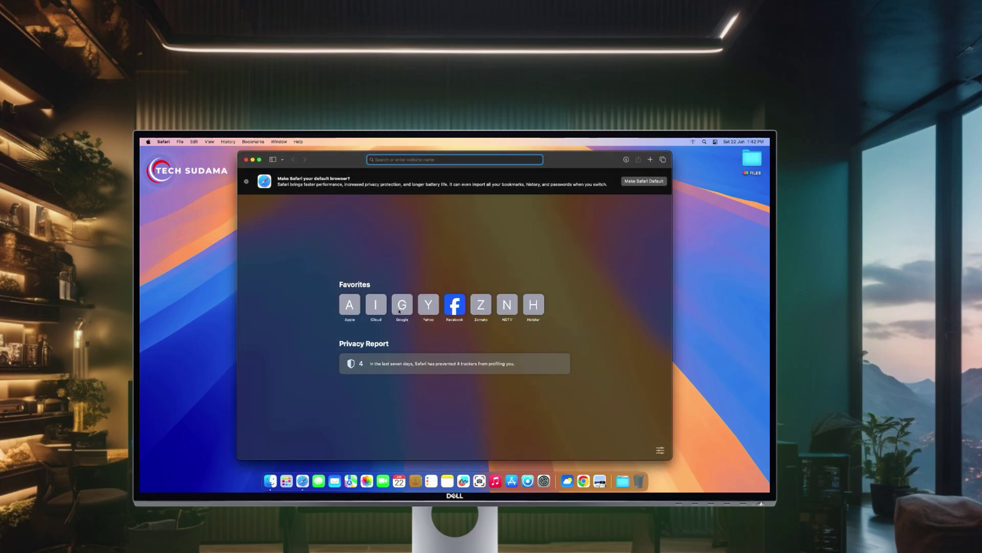
pyautogui.click(402, 306)
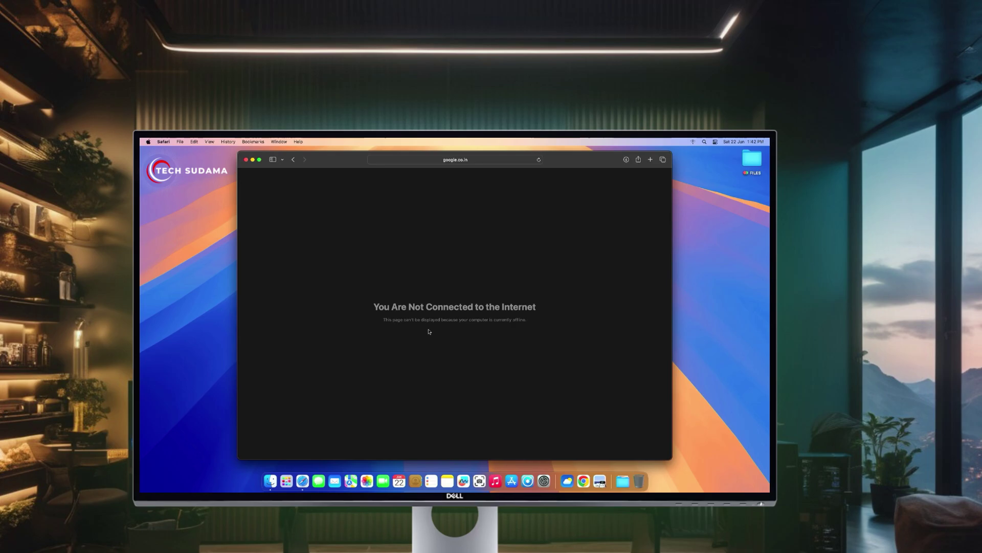
pyautogui.press('super+q')
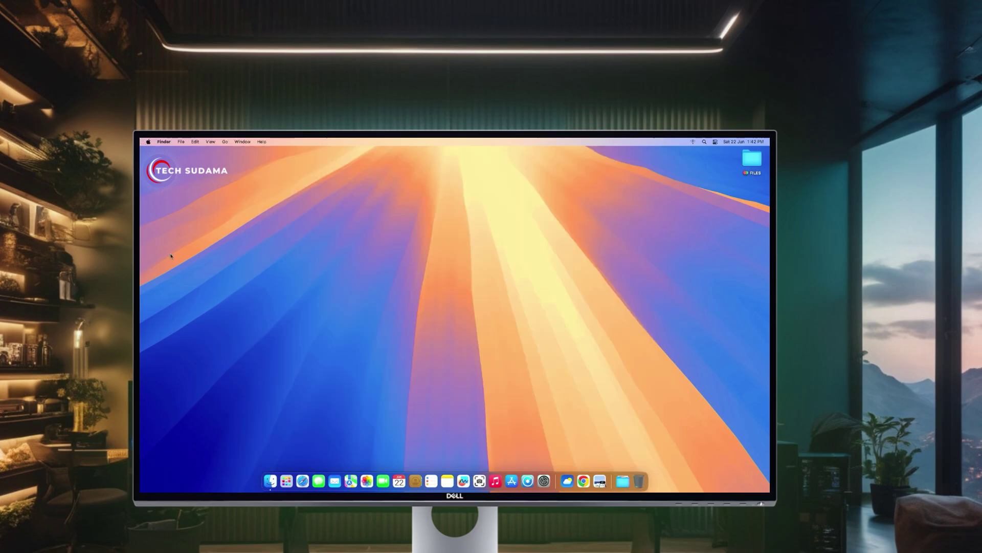
# Restart the Mac from the Apple menu and confirm the restart.
pyautogui.click(147, 141)
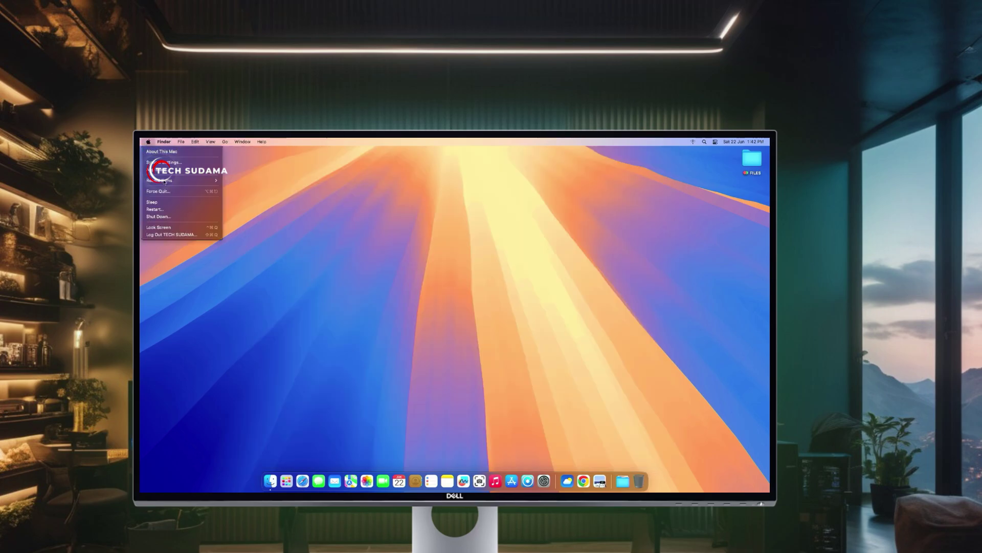
pyautogui.click(171, 210)
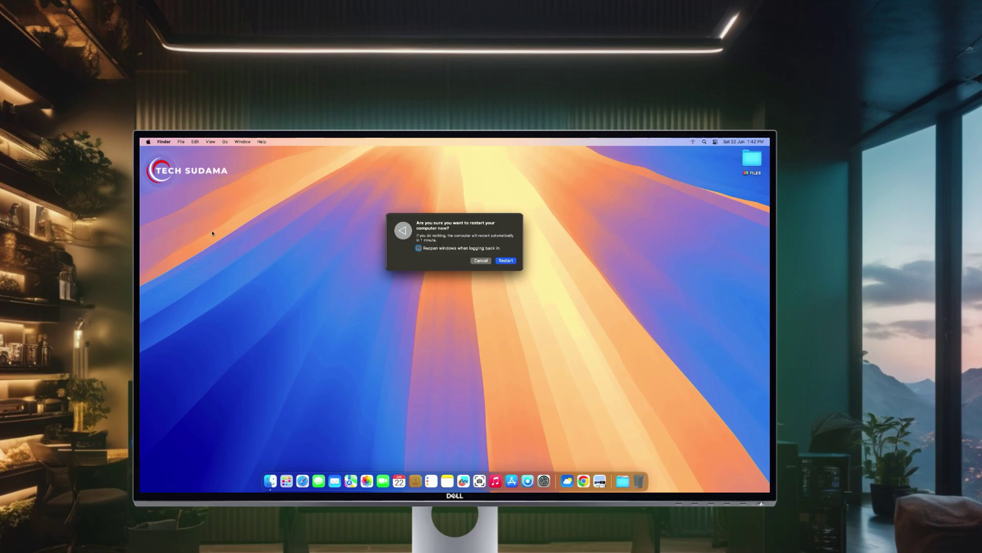
pyautogui.click(505, 260)
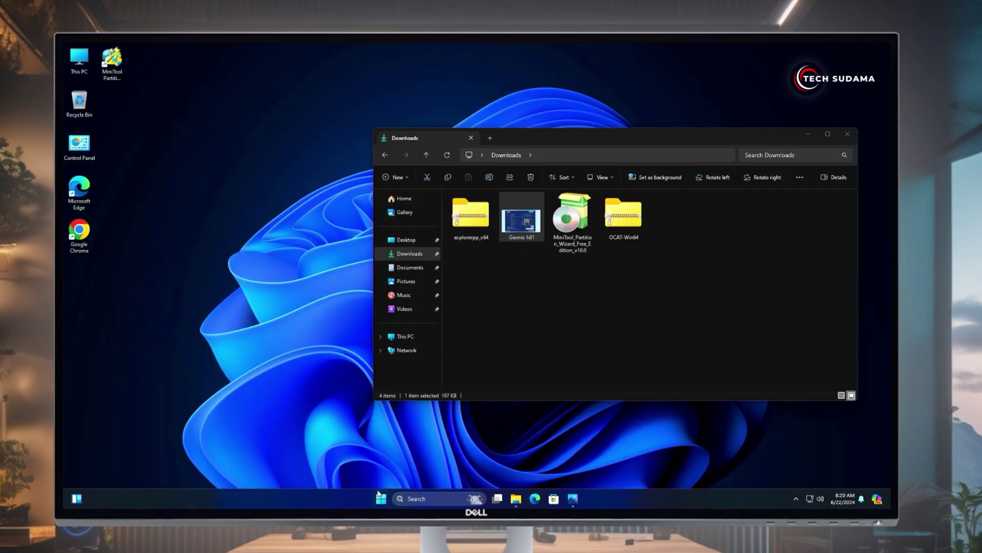
# Open Device Manager and expand Network adapters to see the Realtek card.
pyautogui.rightClick(381, 497)
pyautogui.click(359, 306)
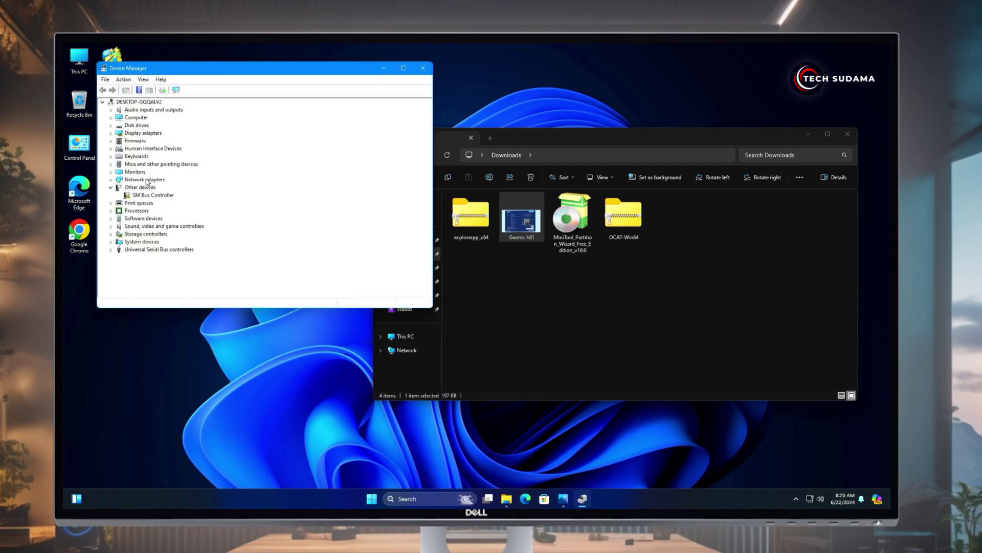
pyautogui.doubleClick(146, 179)
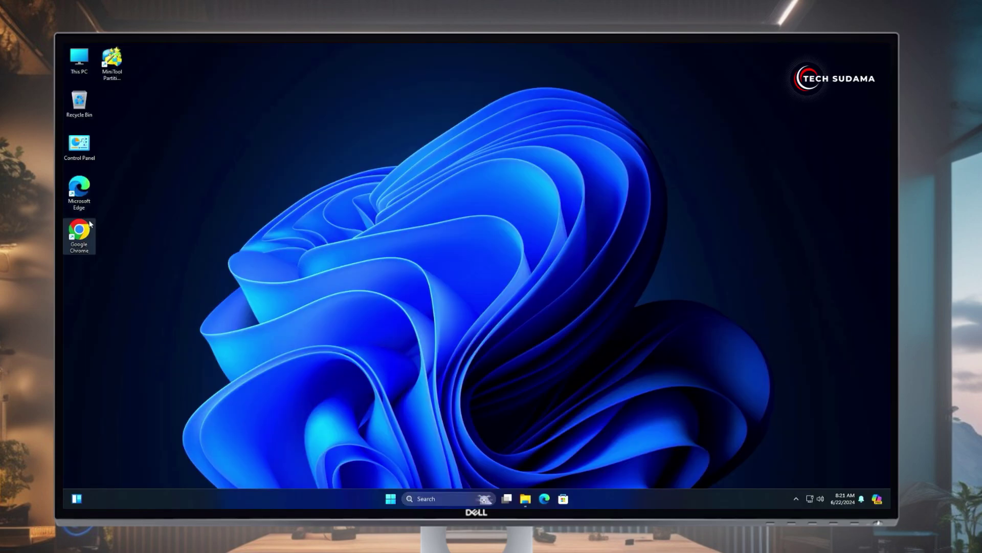
# Open Chrome and go to the Ethernet section of the Dortania guide's Gathering files page.
pyautogui.doubleClick(90, 224)
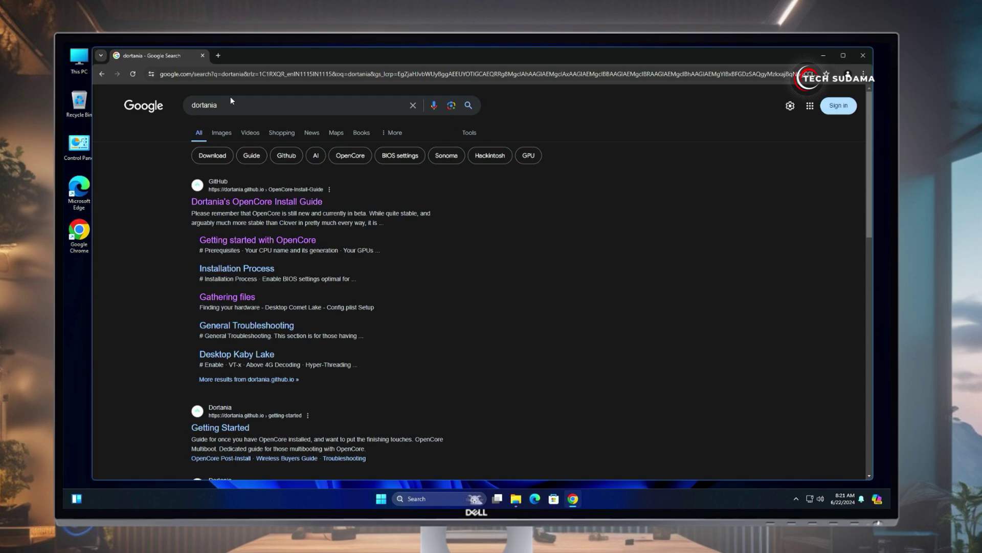
pyautogui.click(254, 203)
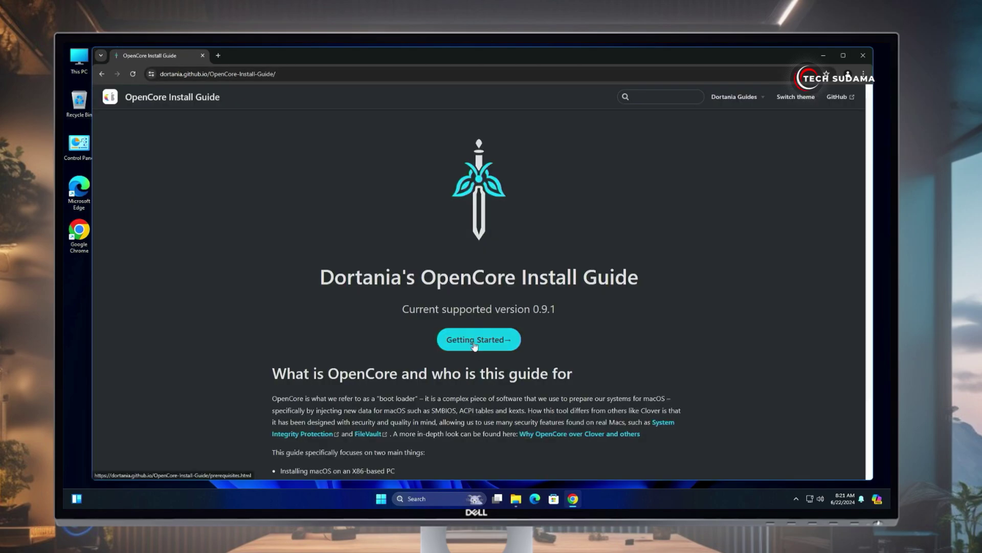
pyautogui.click(479, 340)
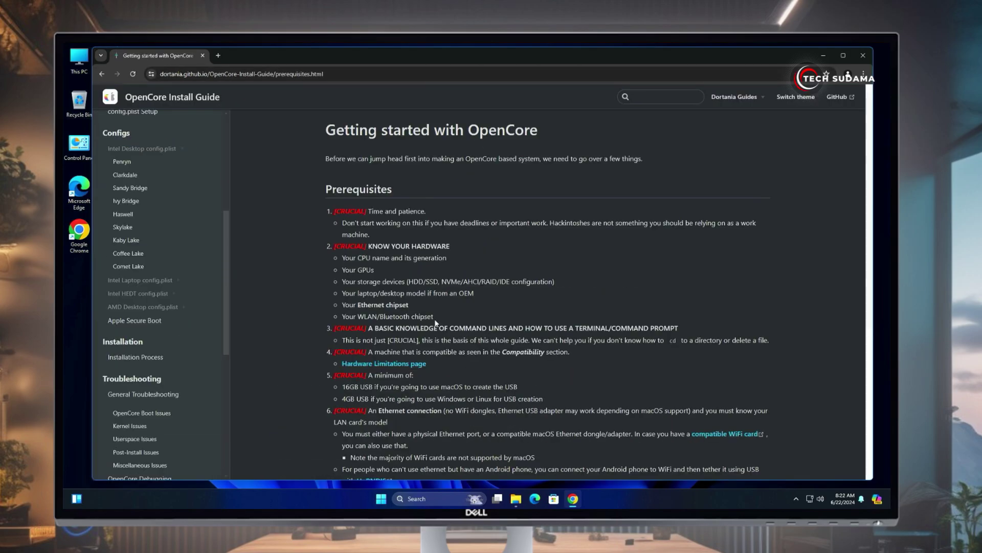
pyautogui.scroll(-3, 437, 322)
pyautogui.scroll(3, 304, 230)
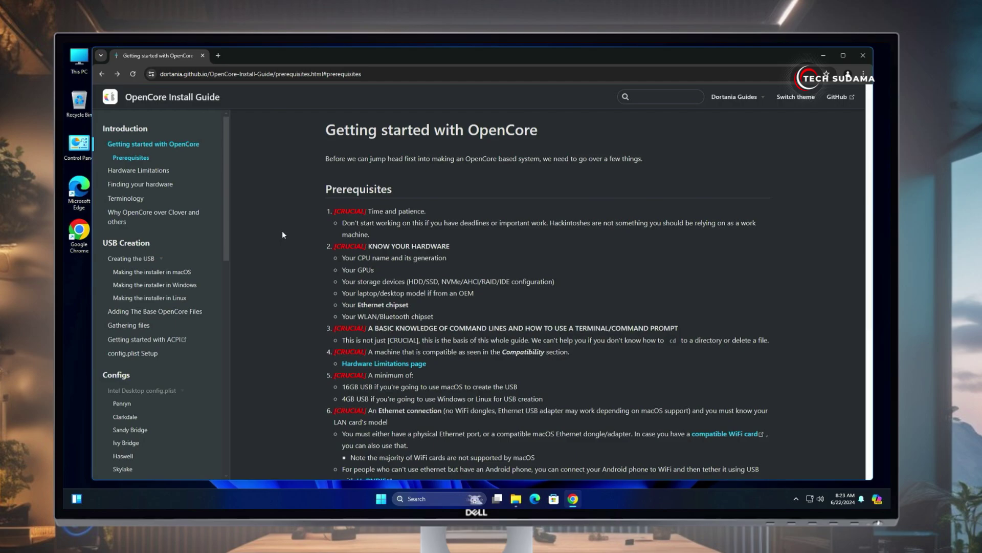
pyautogui.click(148, 263)
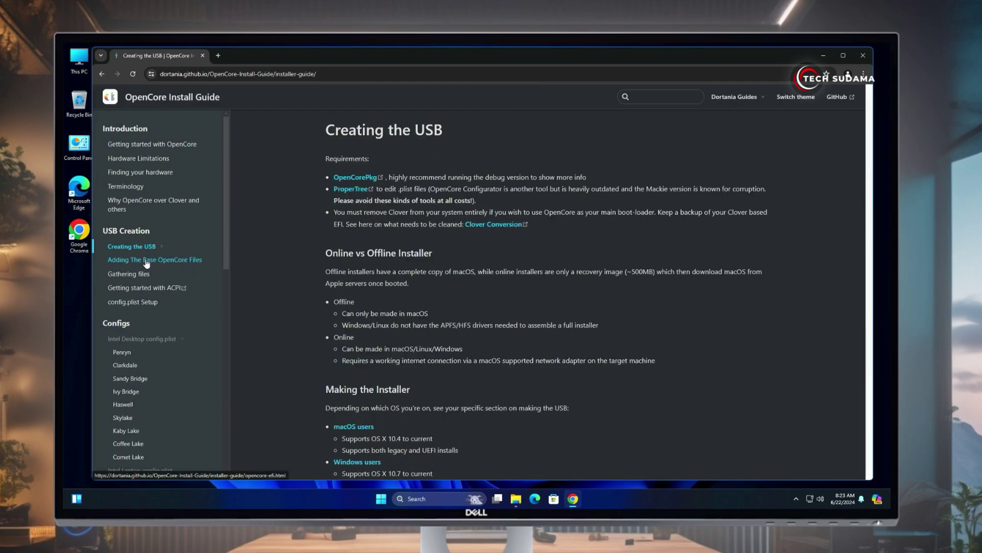
pyautogui.click(133, 275)
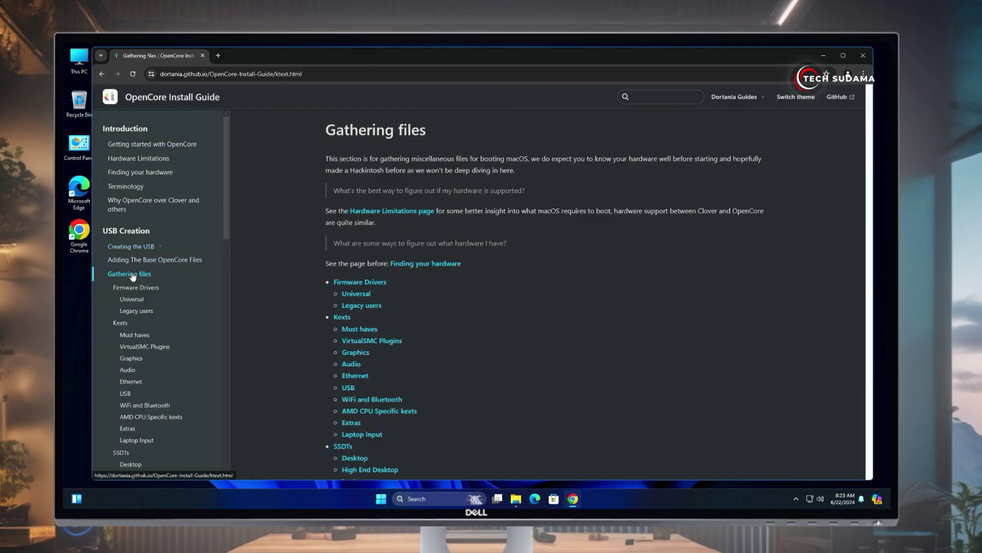
pyautogui.click(356, 377)
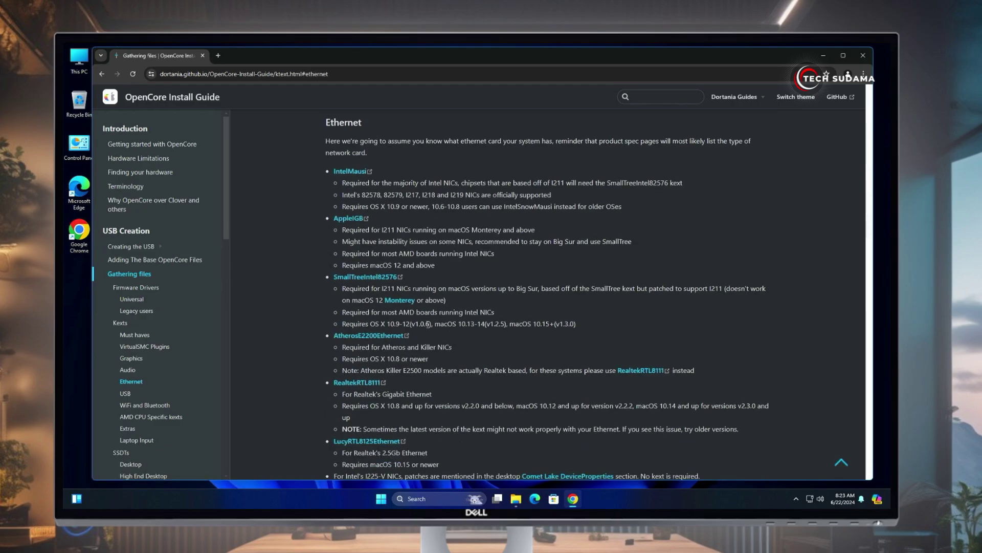
# Expand Legacy Ethernet Kexts and follow the RealtekRTL8100 link.
pyautogui.scroll(-1, 362, 354)
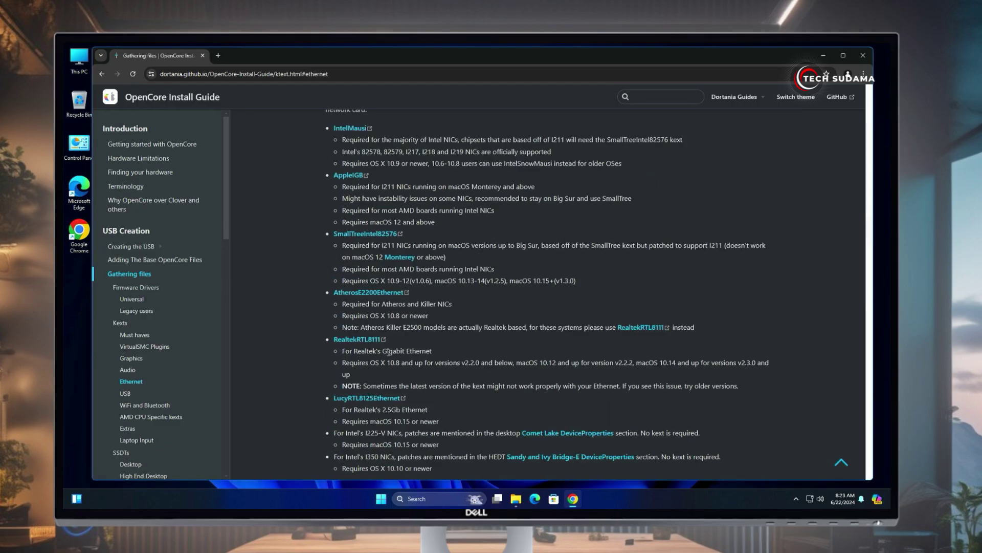
pyautogui.scroll(-1, 382, 369)
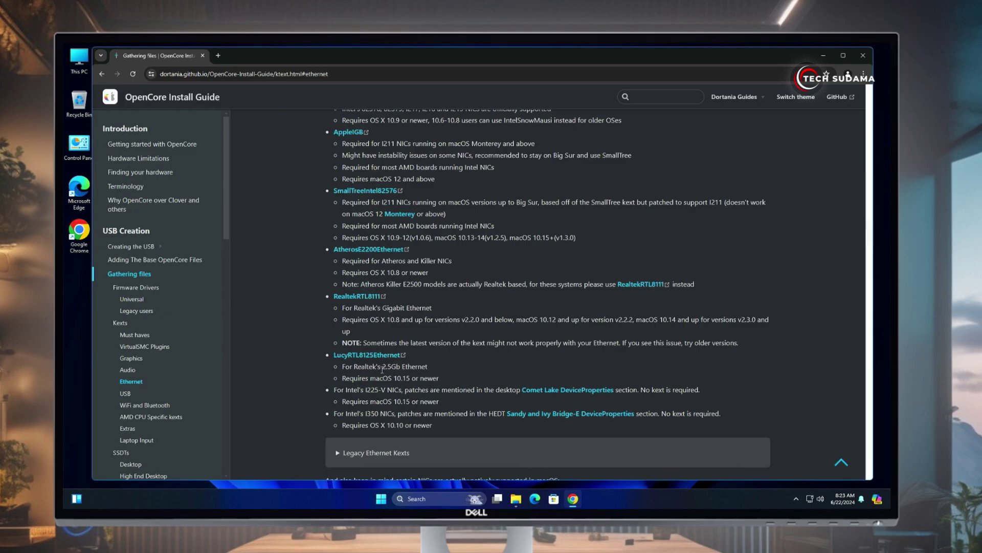
pyautogui.scroll(2, 399, 362)
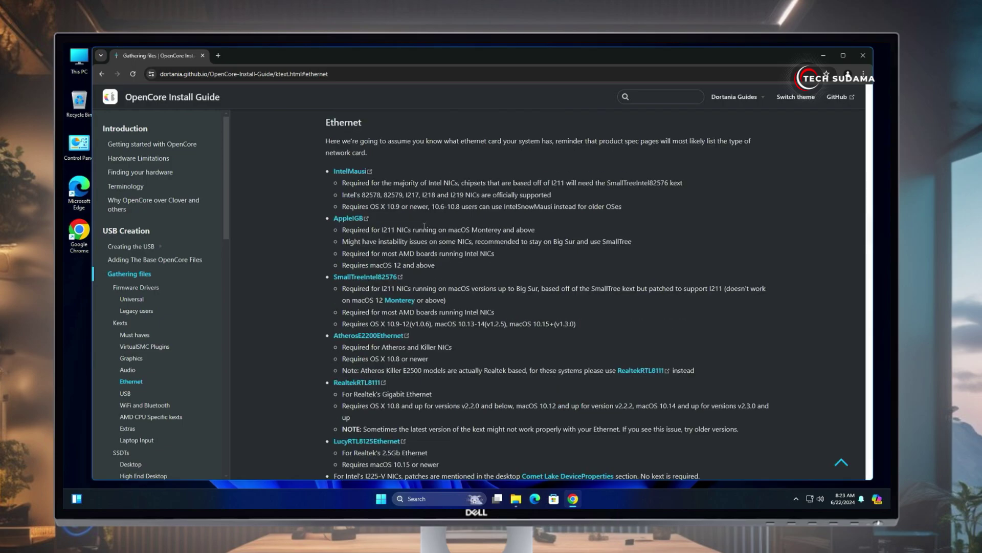
pyautogui.scroll(-4, 424, 227)
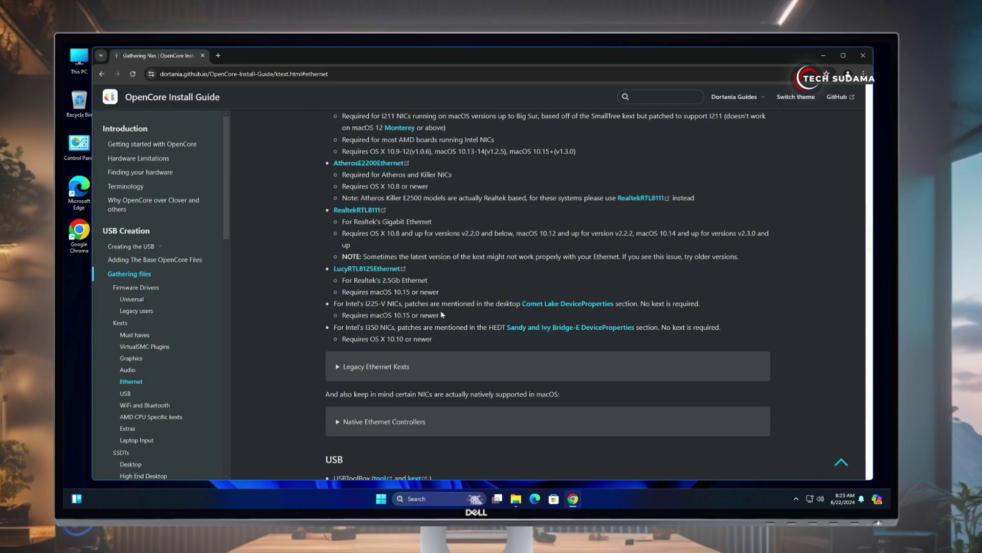
pyautogui.scroll(5, 426, 226)
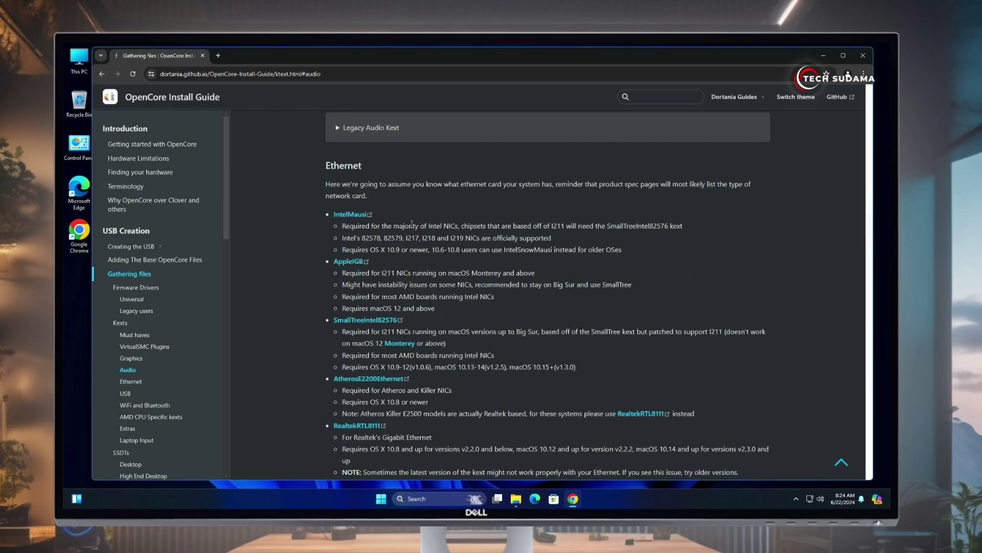
pyautogui.scroll(-5, 412, 224)
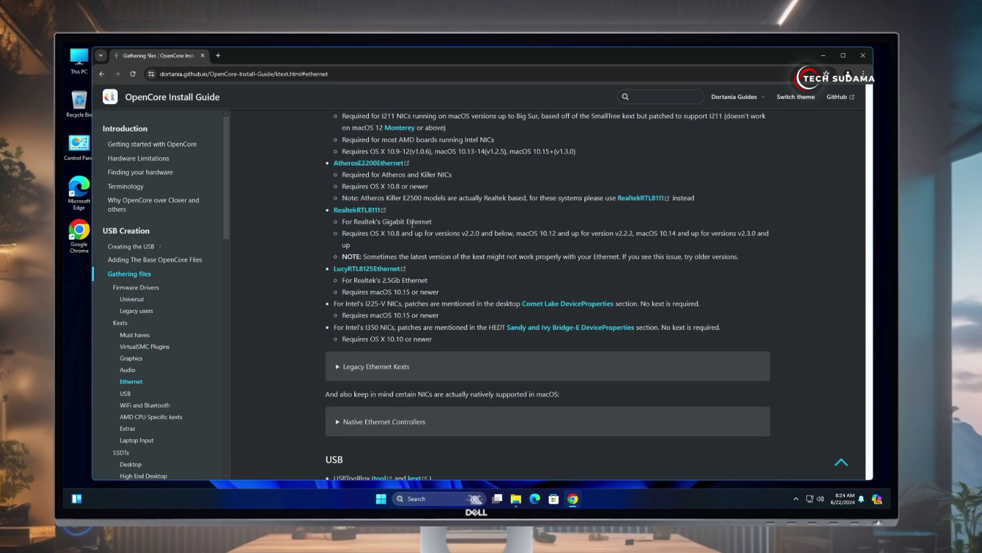
pyautogui.click(341, 366)
pyautogui.scroll(-2, 389, 326)
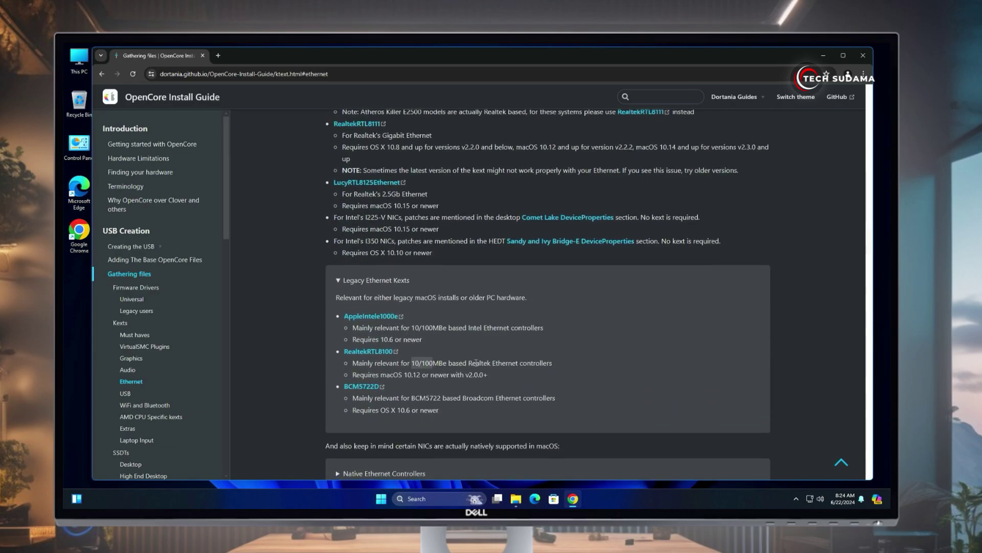
pyautogui.click(370, 352)
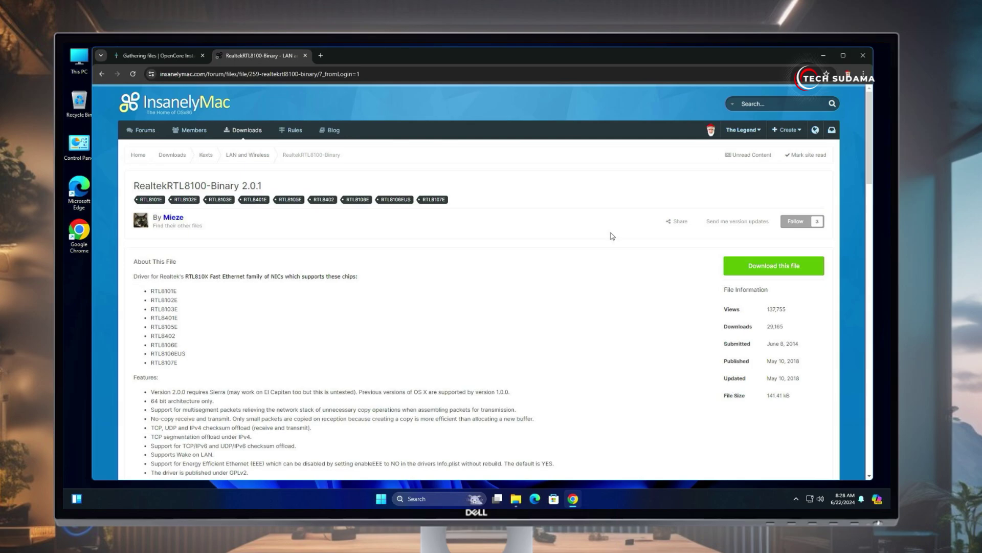
# Download RealtekRTL8100-V2.0.1.zip from the RealtekRTL8100-Binary page.
pyautogui.click(773, 270)
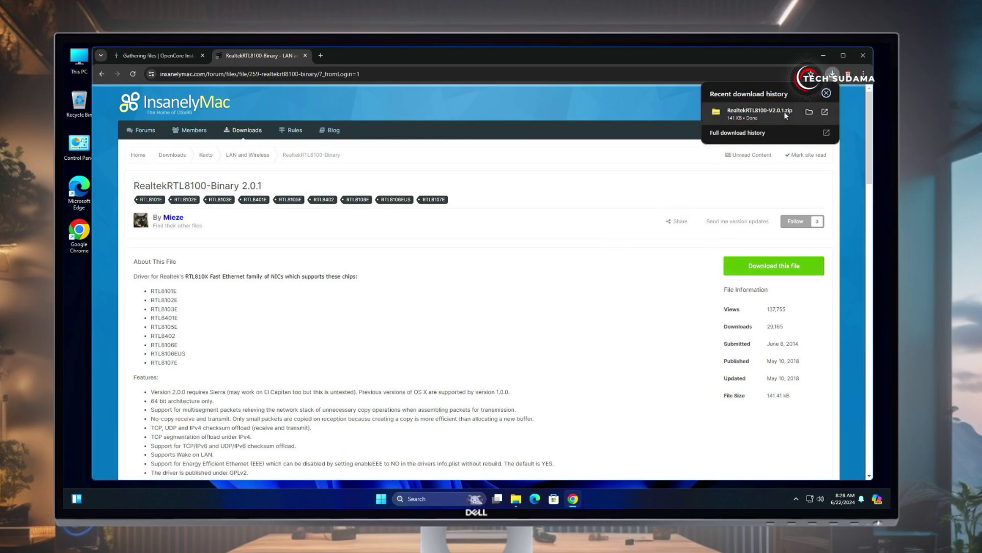
# Minimize Chrome and launch MiniTool Partition Wizard from the Downloads folder.
pyautogui.click(824, 55)
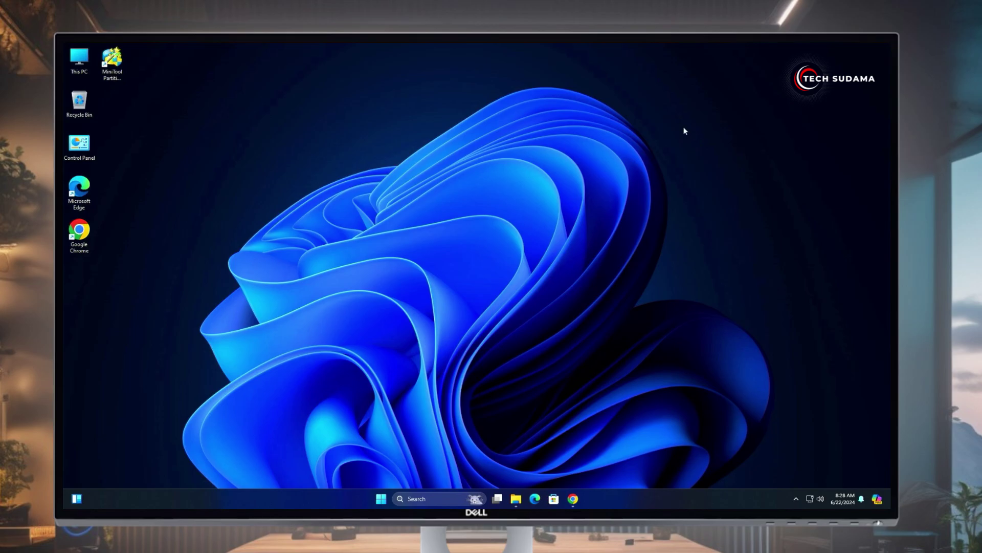
pyautogui.click(517, 499)
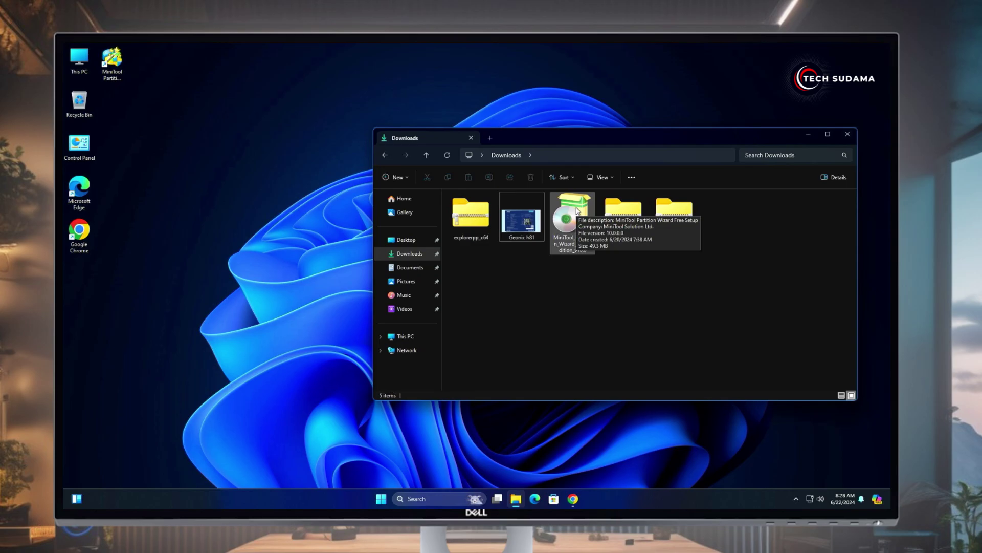
pyautogui.doubleClick(577, 211)
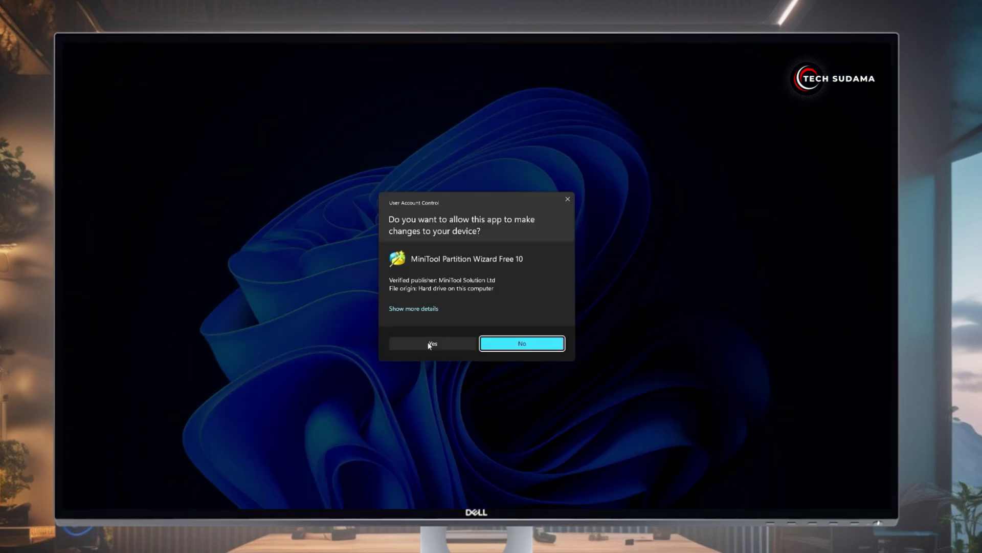
pyautogui.click(429, 345)
pyautogui.click(533, 183)
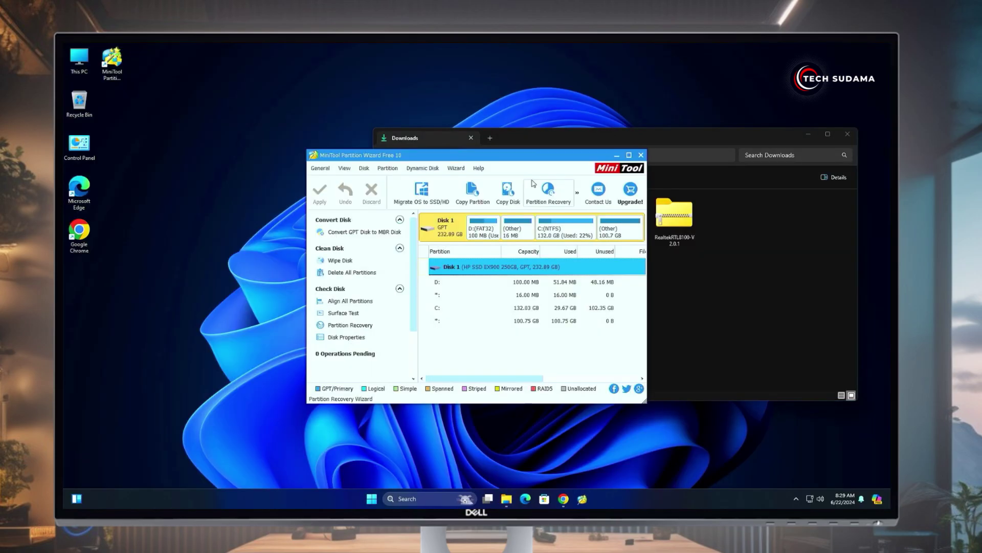
# Assign drive letter D: to the 100 MB FAT32 partition and apply the change.
pyautogui.click(484, 231)
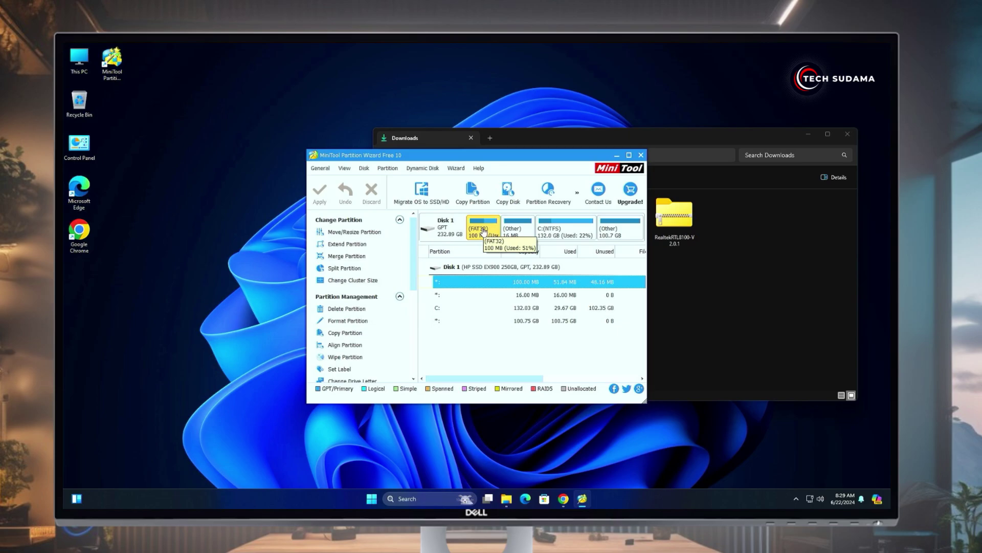
pyautogui.rightClick(485, 231)
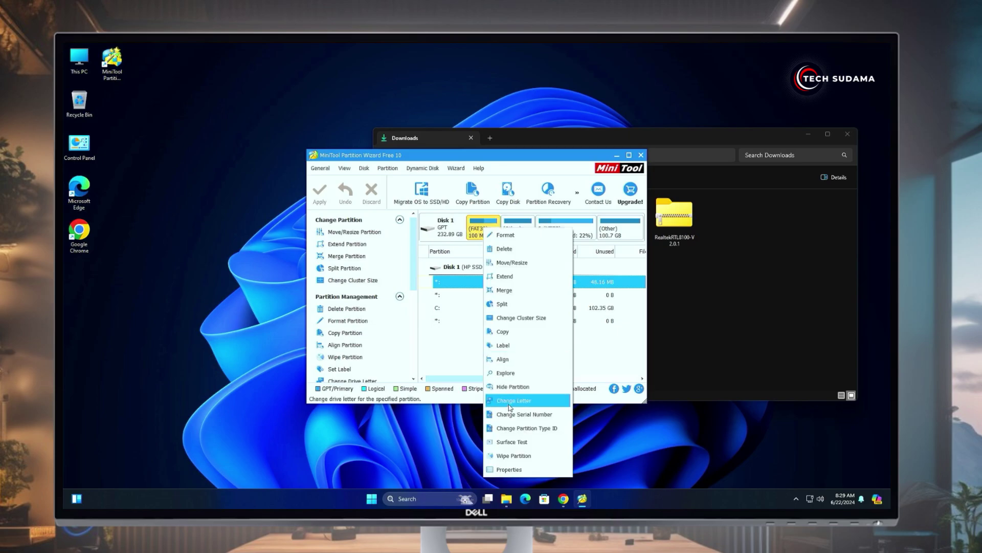
pyautogui.click(510, 404)
pyautogui.click(506, 304)
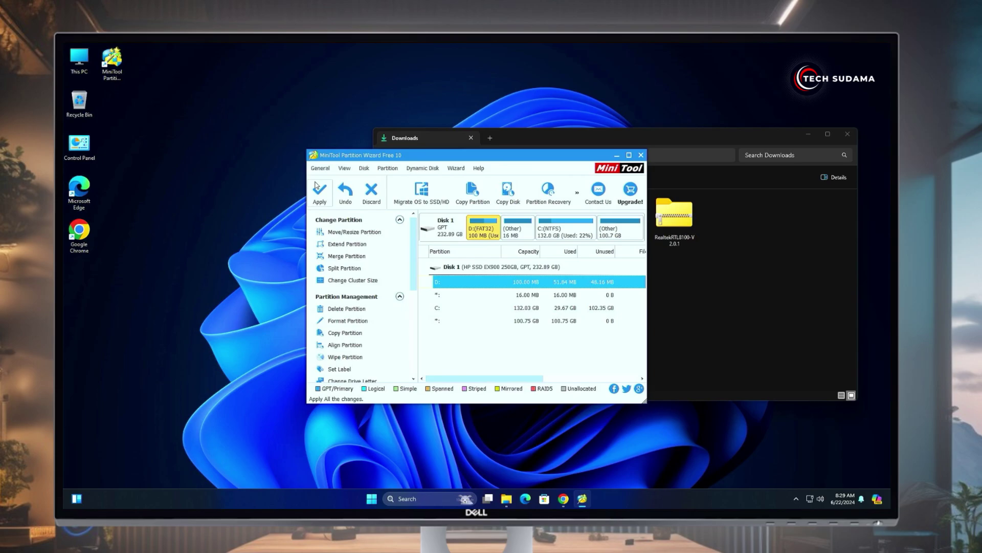
pyautogui.click(319, 190)
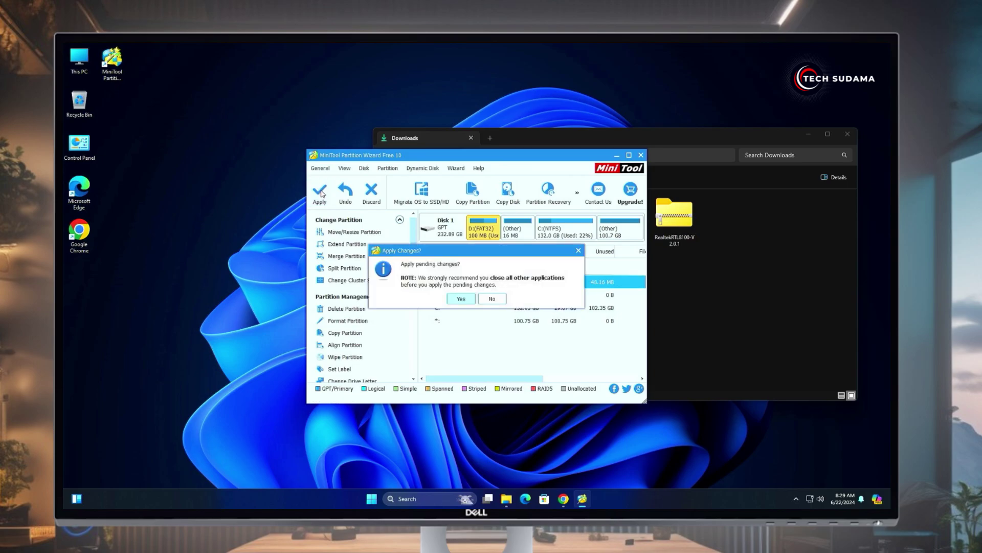
pyautogui.click(458, 299)
pyautogui.click(463, 302)
# Extract the explorerpp_x64 zip and move the extracted folder to the desktop.
pyautogui.click(616, 155)
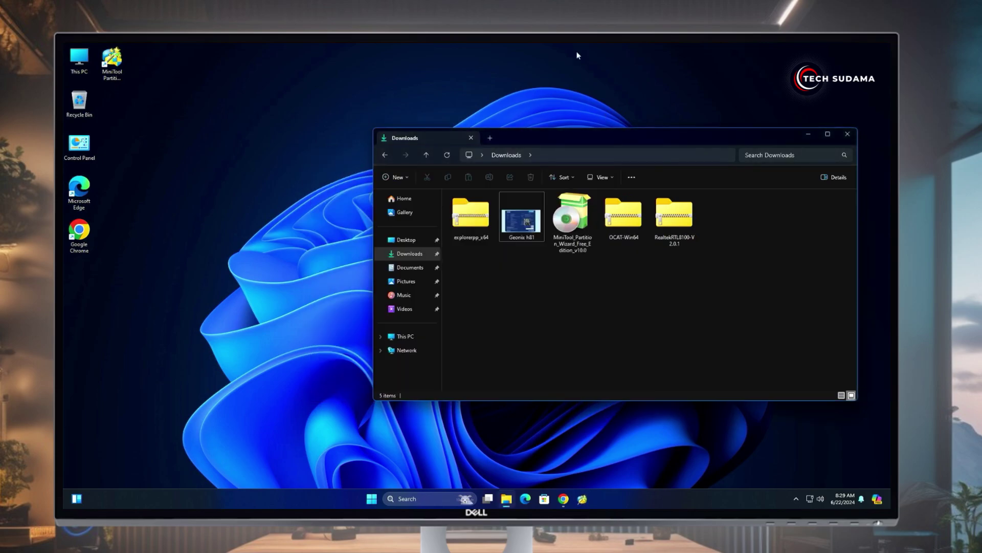
pyautogui.click(475, 215)
pyautogui.rightClick(475, 215)
pyautogui.click(512, 323)
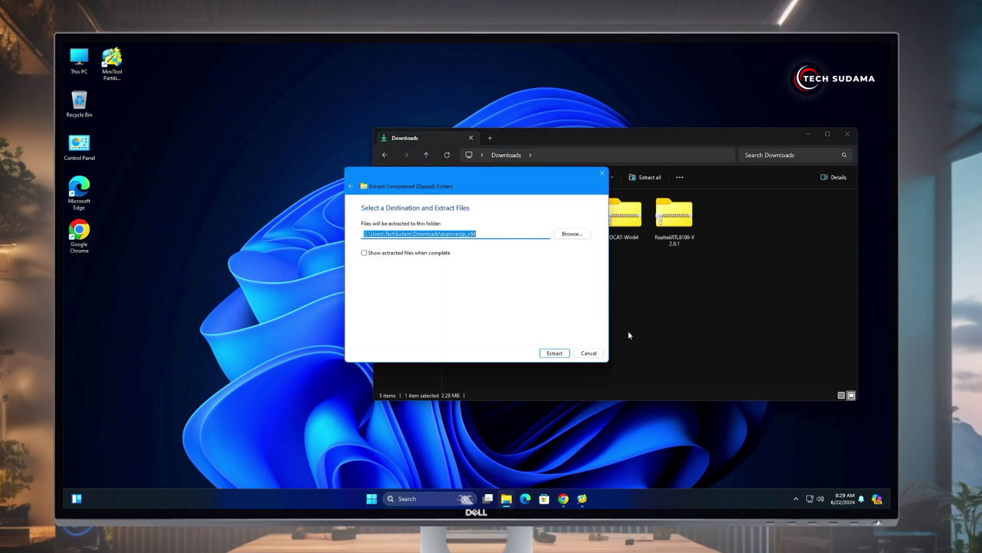
pyautogui.click(555, 353)
pyautogui.moveTo(725, 215); pyautogui.dragTo(76, 266)
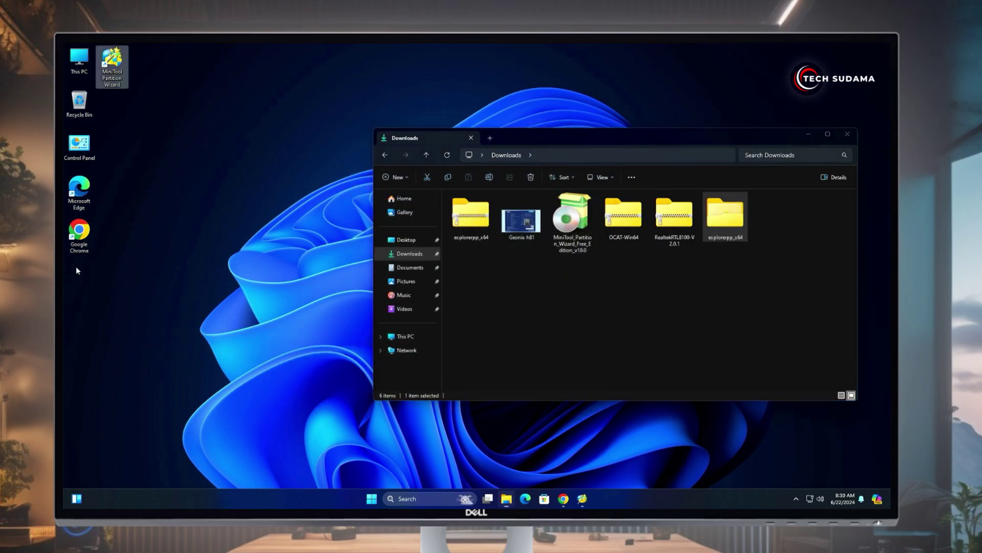
# Extract OCAT-Win64 into Downloads, then open the explorerpp folder on the desktop.
pyautogui.click(619, 214)
pyautogui.click(646, 177)
pyautogui.click(555, 353)
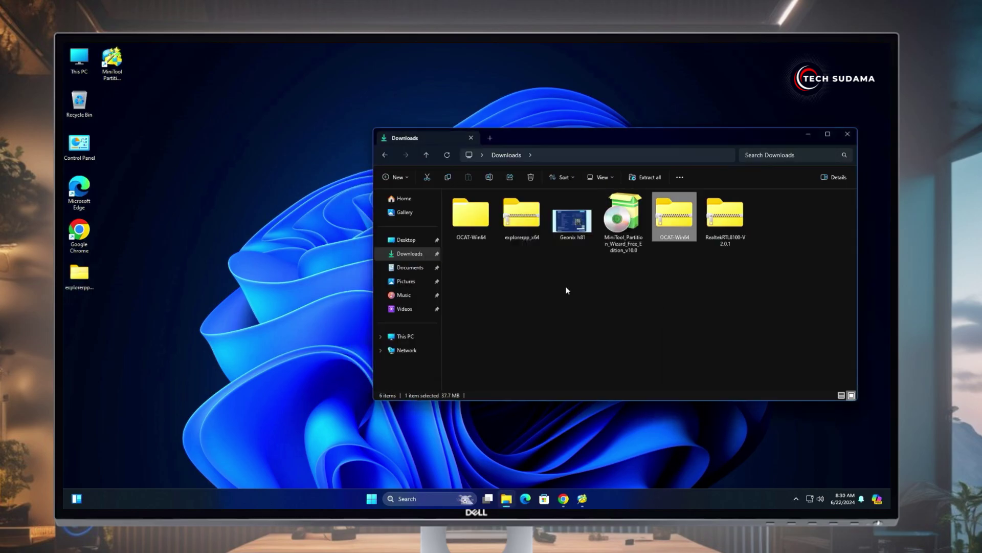
pyautogui.click(567, 291)
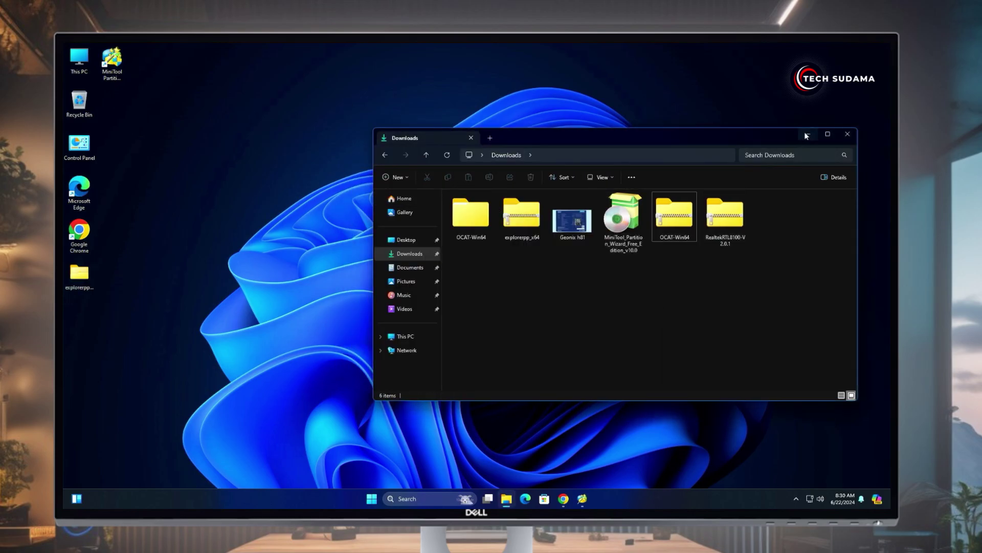
pyautogui.click(806, 134)
pyautogui.doubleClick(83, 275)
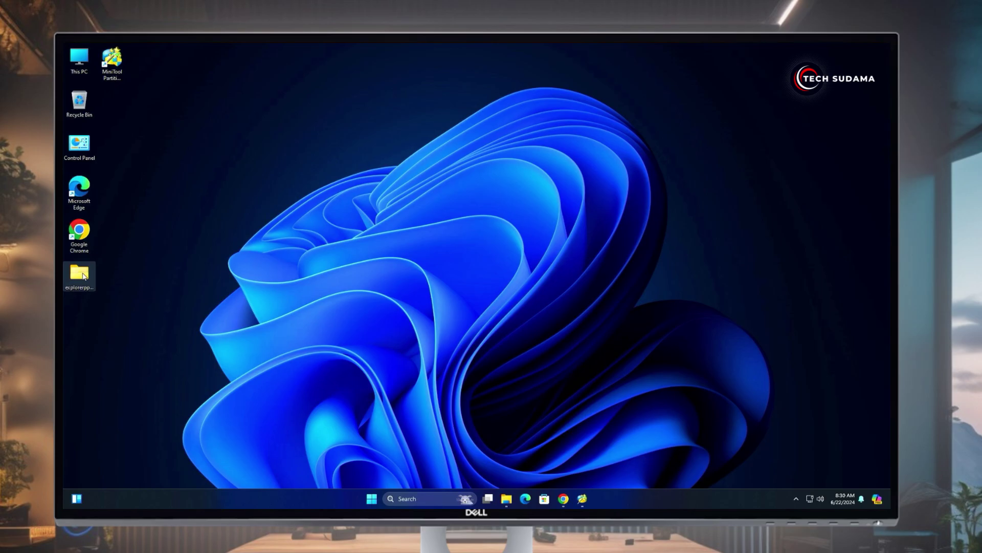
# Run Explorer++ as administrator.
pyautogui.click(483, 235)
pyautogui.rightClick(483, 235)
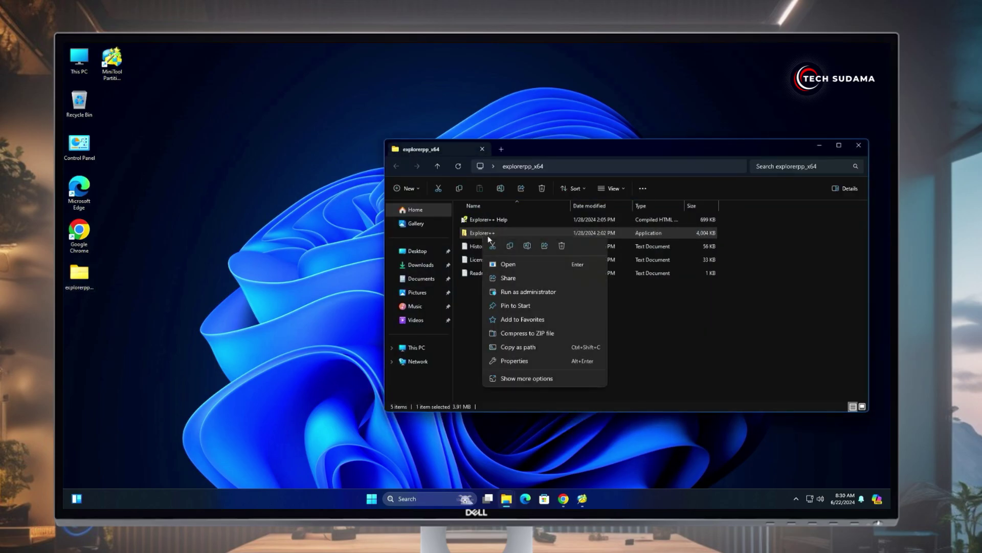
pyautogui.click(512, 293)
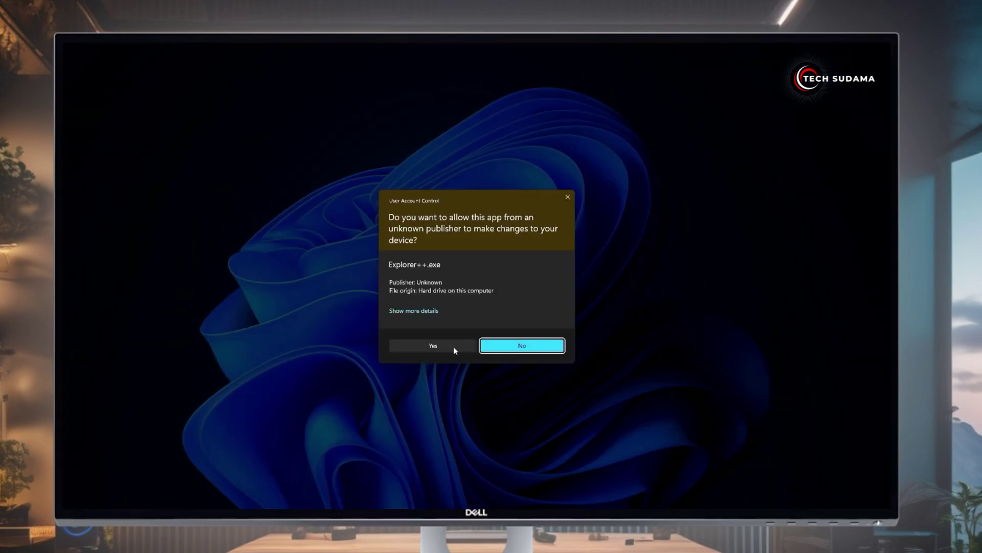
pyautogui.click(523, 344)
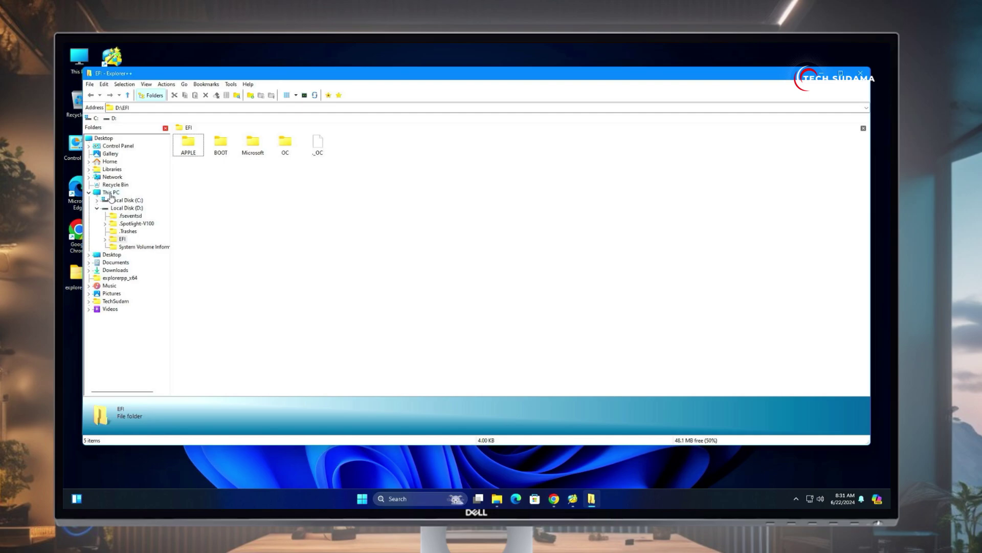
# Copy the EFI folder from Local Disk (D:) and paste it onto the Desktop.
pyautogui.click(111, 194)
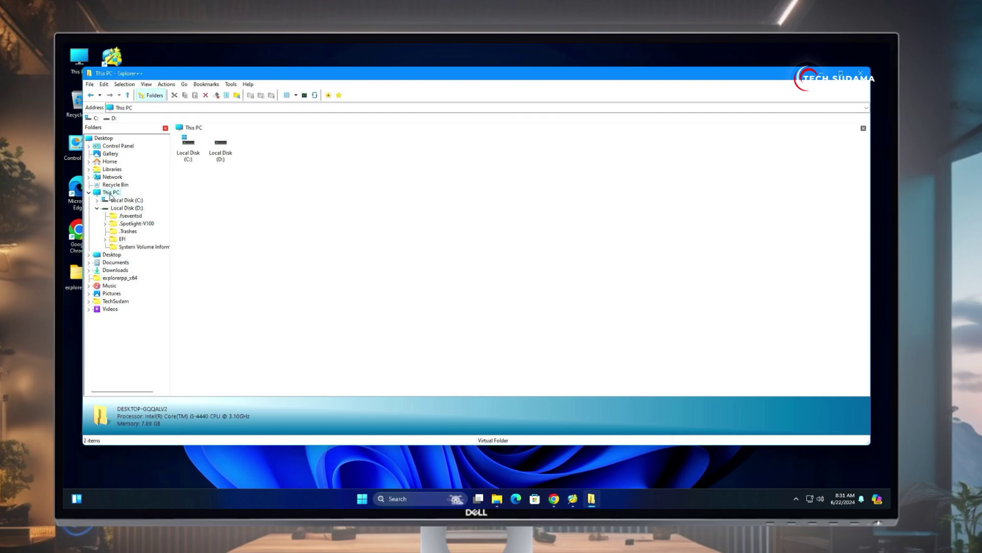
pyautogui.doubleClick(220, 144)
pyautogui.rightClick(283, 148)
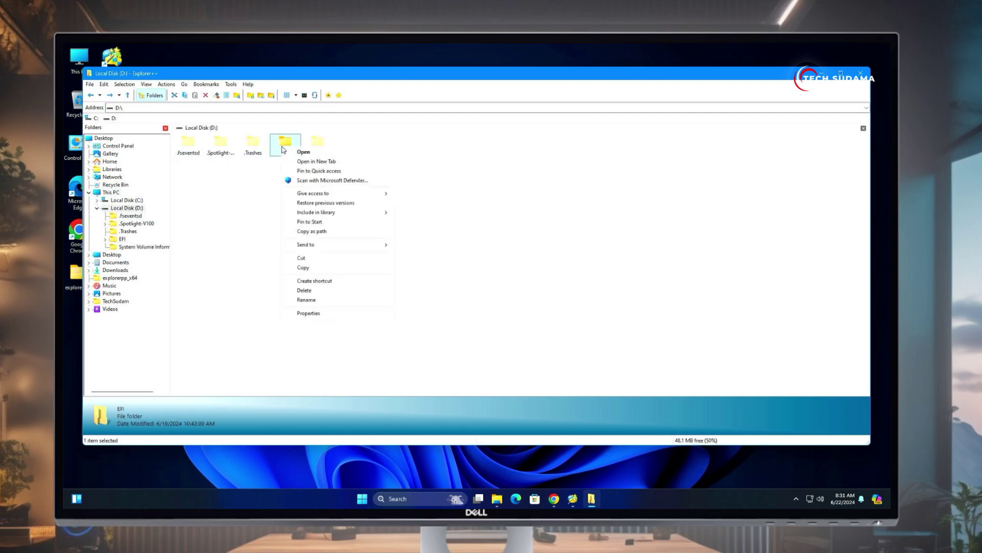
pyautogui.click(303, 267)
pyautogui.click(99, 139)
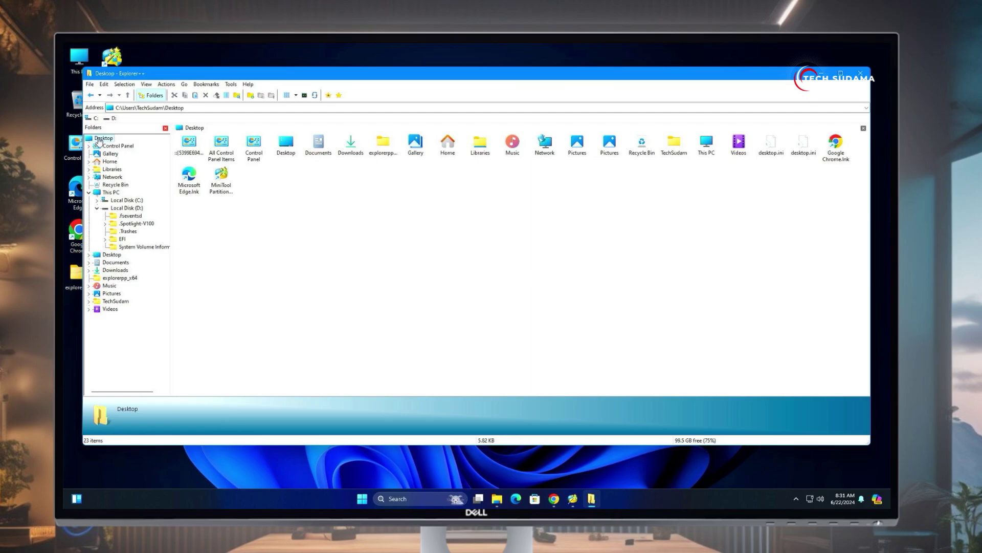
pyautogui.rightClick(324, 217)
pyautogui.click(350, 263)
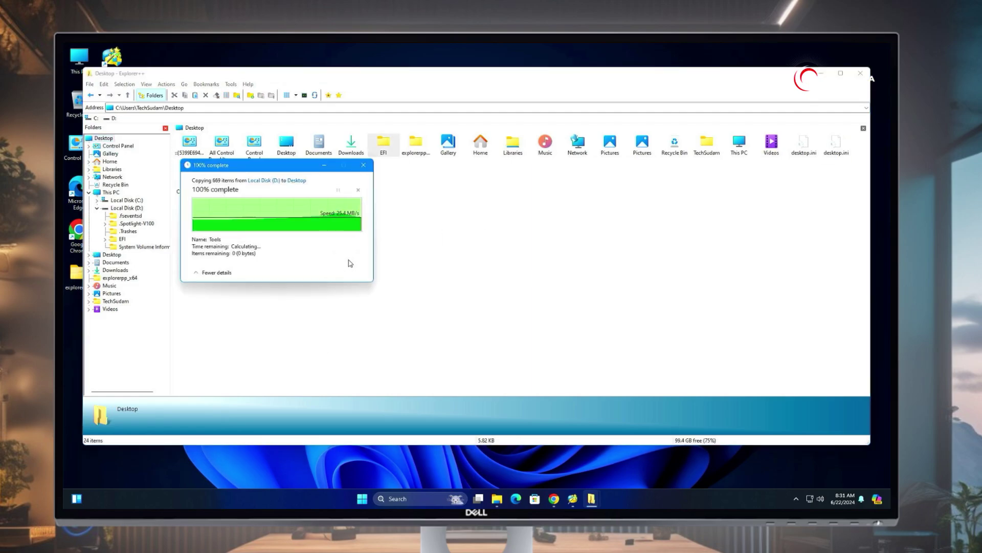
pyautogui.click(822, 74)
pyautogui.click(497, 498)
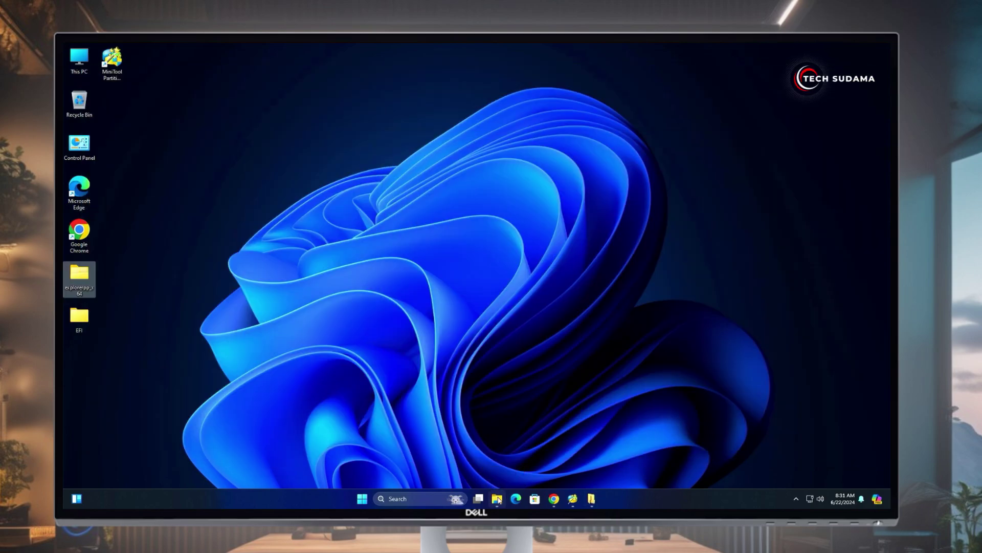
# Launch OC Auxiliary Tools from the extracted OCAT-Win64 folder.
pyautogui.click(497, 498)
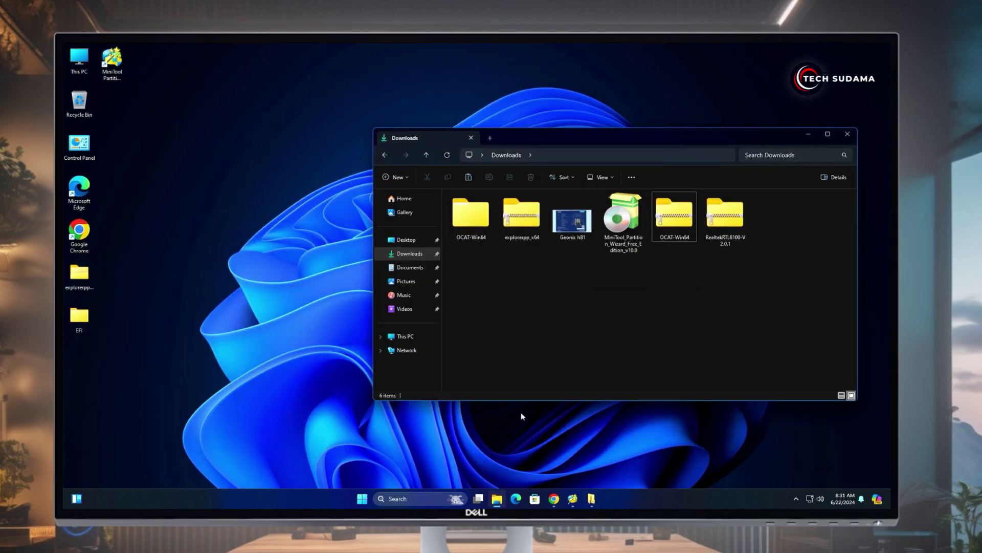
pyautogui.doubleClick(469, 218)
pyautogui.doubleClick(469, 218)
pyautogui.doubleClick(475, 258)
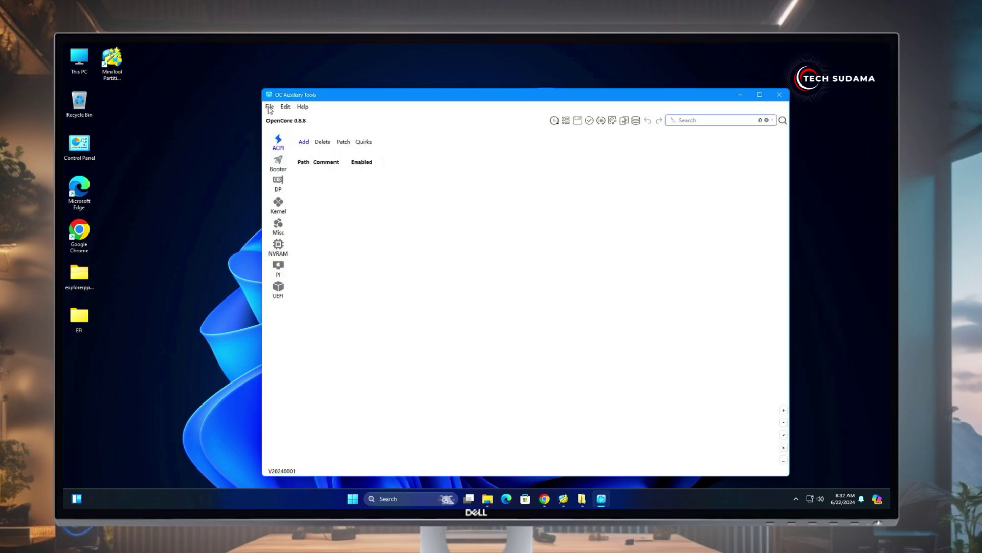
# Open Desktop\EFI\OC\config.plist in OC Auxiliary Tools.
pyautogui.click(269, 108)
pyautogui.click(287, 128)
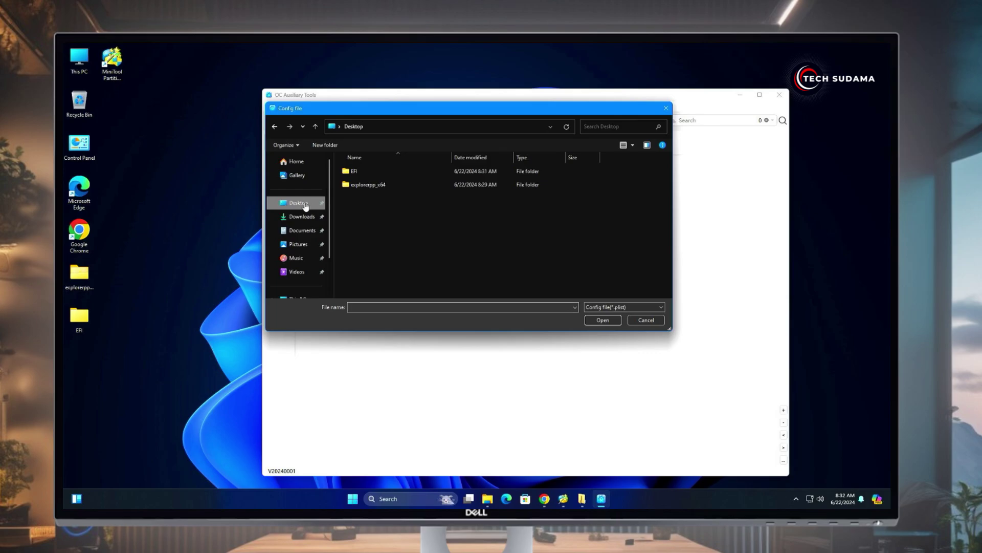
pyautogui.doubleClick(358, 171)
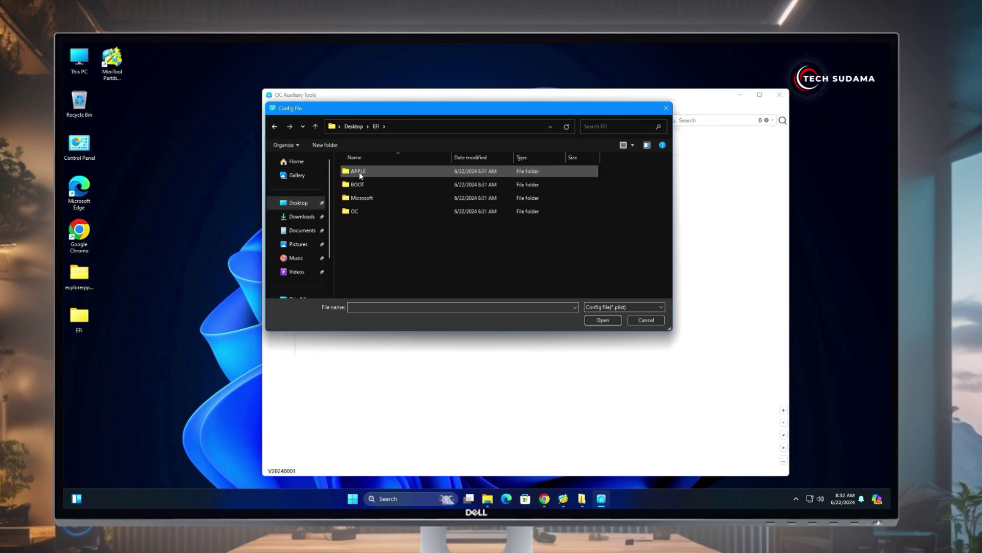
pyautogui.doubleClick(359, 211)
pyautogui.click(367, 239)
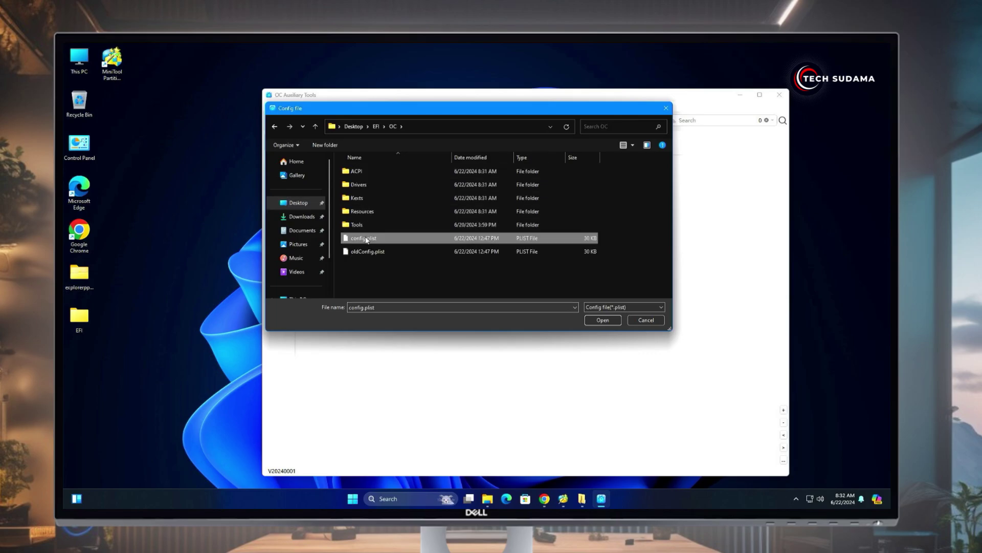
pyautogui.click(598, 320)
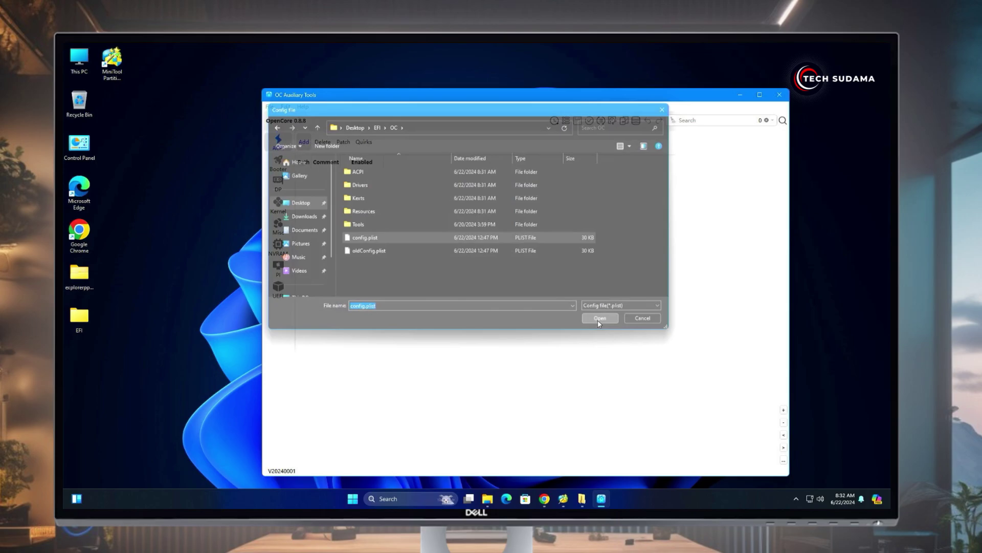
# Locate RealtekRTL8111.kext in the kernel list and delete its folder from EFI\OC\Kexts.
pyautogui.click(278, 204)
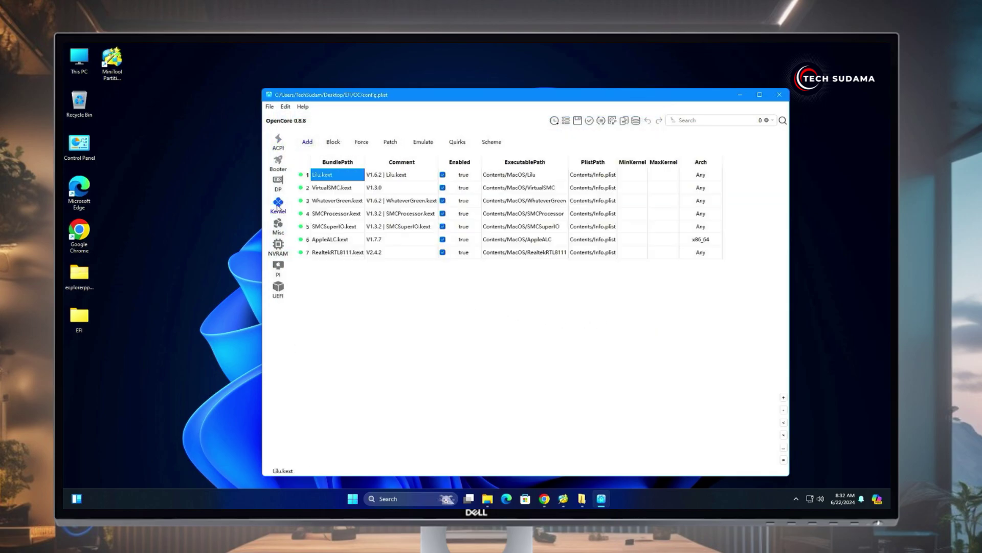
pyautogui.click(338, 253)
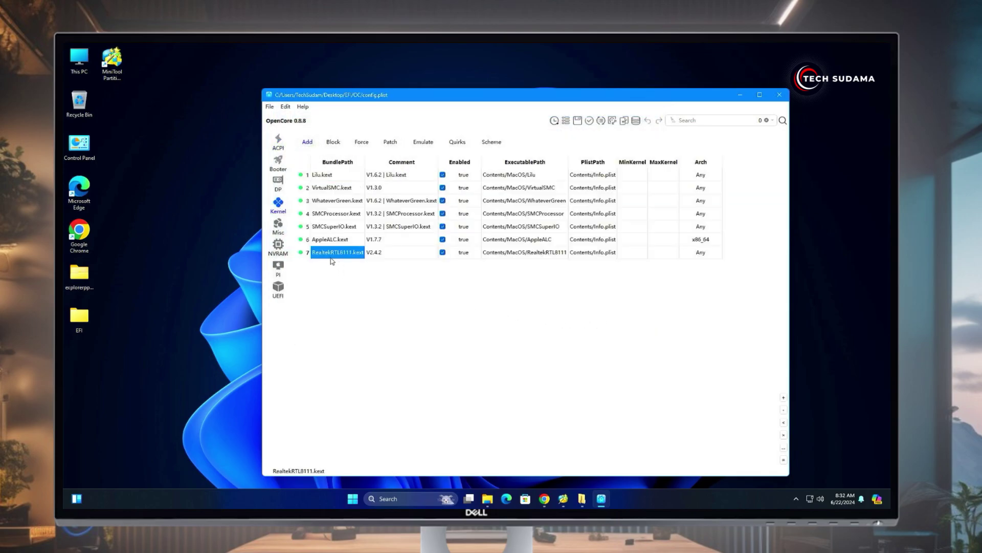
pyautogui.doubleClick(79, 317)
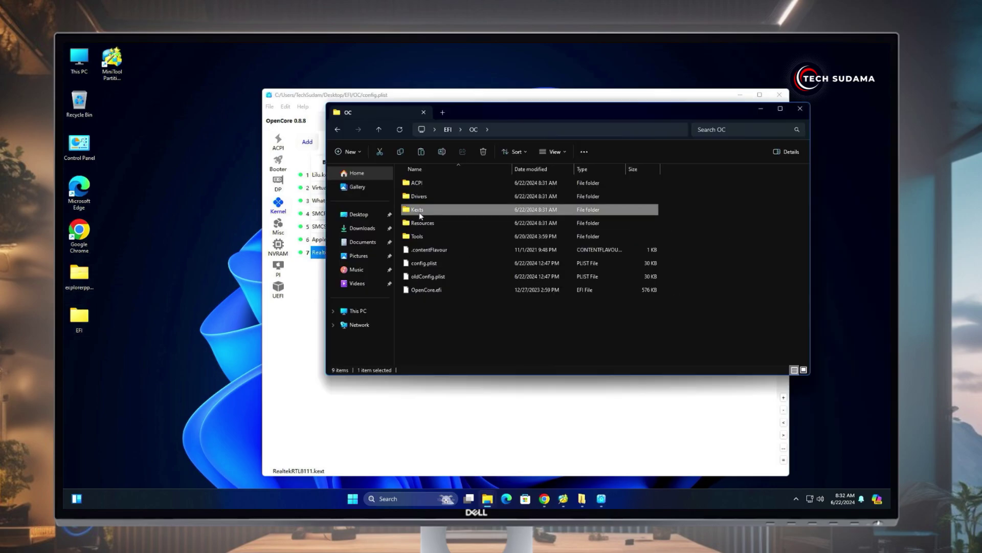
pyautogui.doubleClick(420, 212)
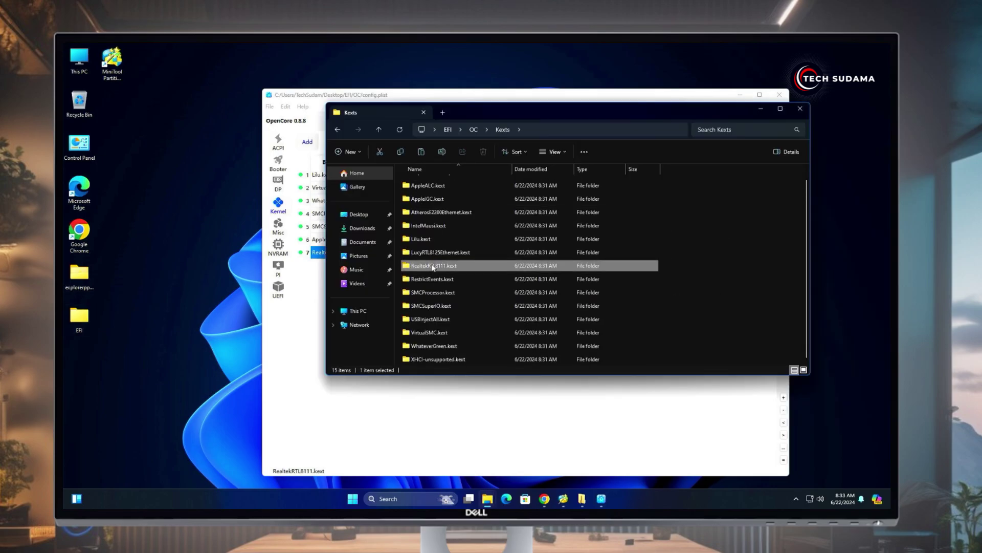
pyautogui.click(432, 266)
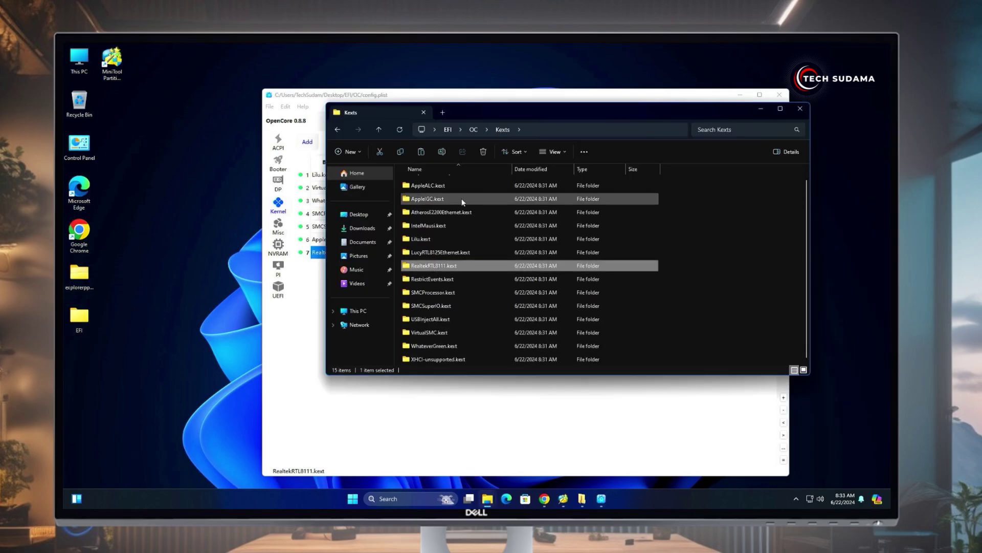
pyautogui.click(483, 152)
# Save the config so RealtekRTL8111 drops out of the kernel list.
pyautogui.moveTo(511, 112); pyautogui.dragTo(248, 134)
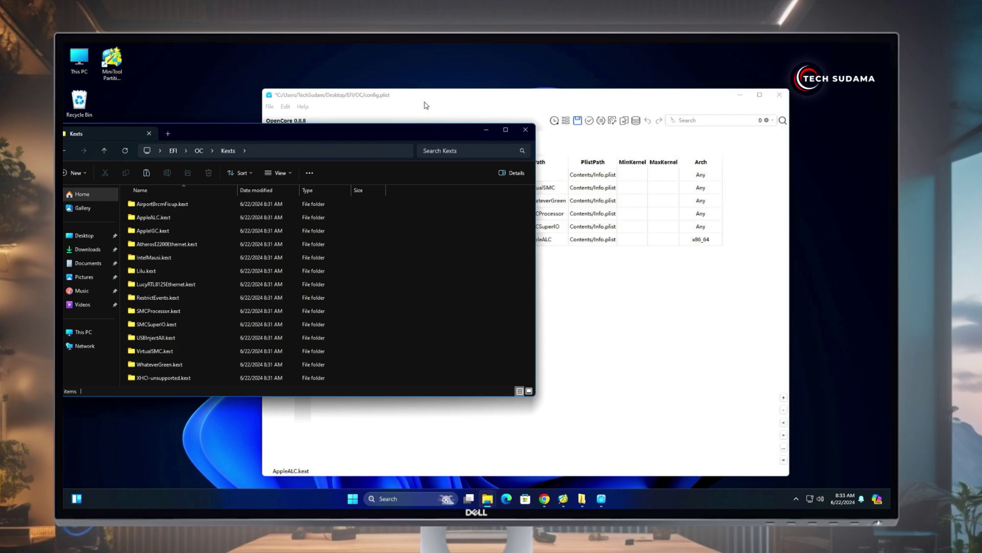
pyautogui.click(639, 287)
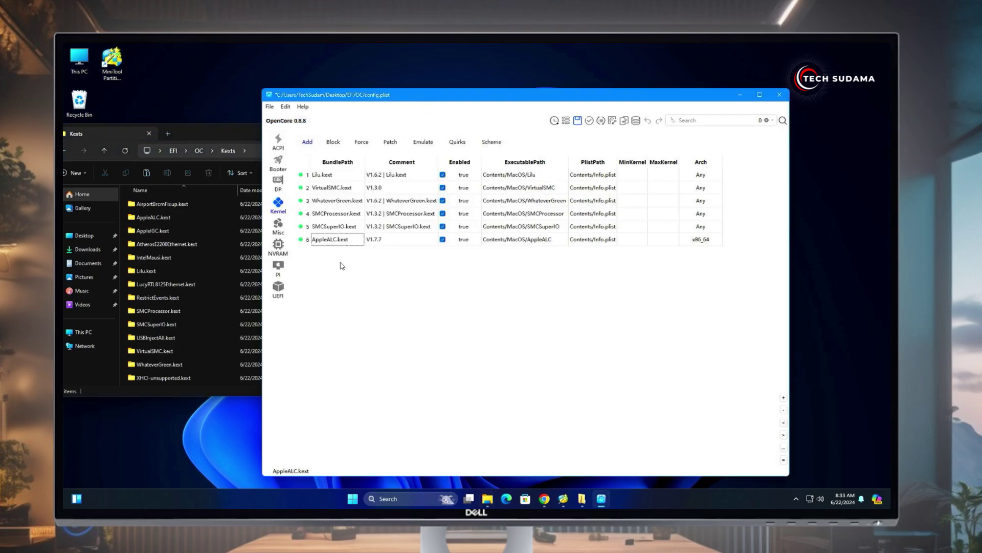
pyautogui.click(577, 121)
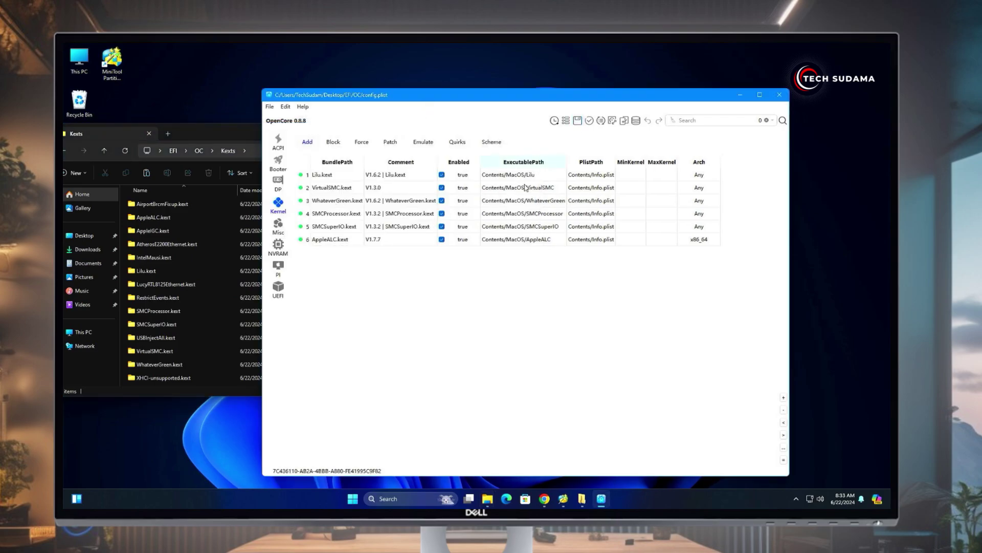
pyautogui.moveTo(218, 133); pyautogui.dragTo(281, 128)
pyautogui.moveTo(487, 499)
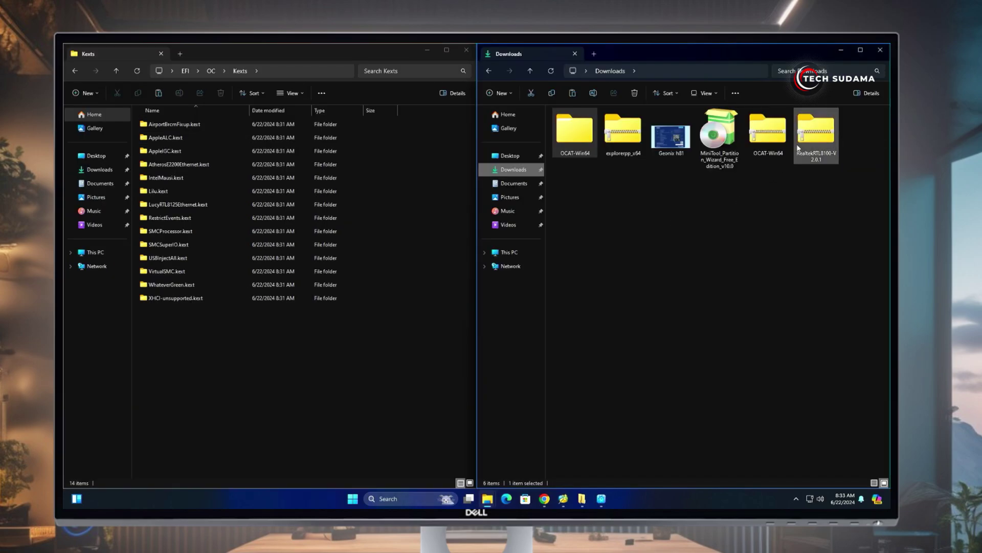
# Copy RealtekRTL8100.kext from the V2.0.1 zip's Release folder into EFI\OC\Kexts.
pyautogui.doubleClick(815, 133)
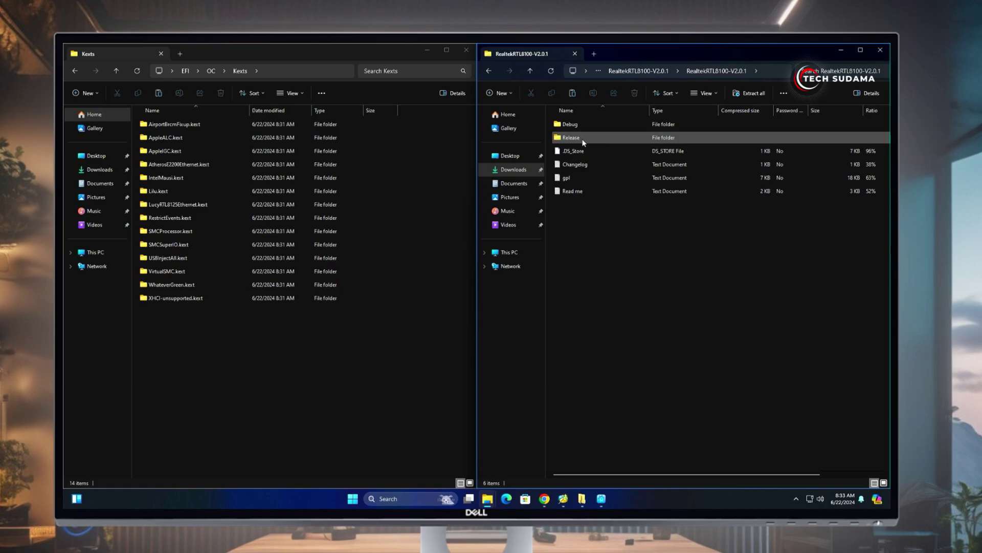
pyautogui.doubleClick(584, 143)
pyautogui.moveTo(583, 124); pyautogui.dragTo(550, 211)
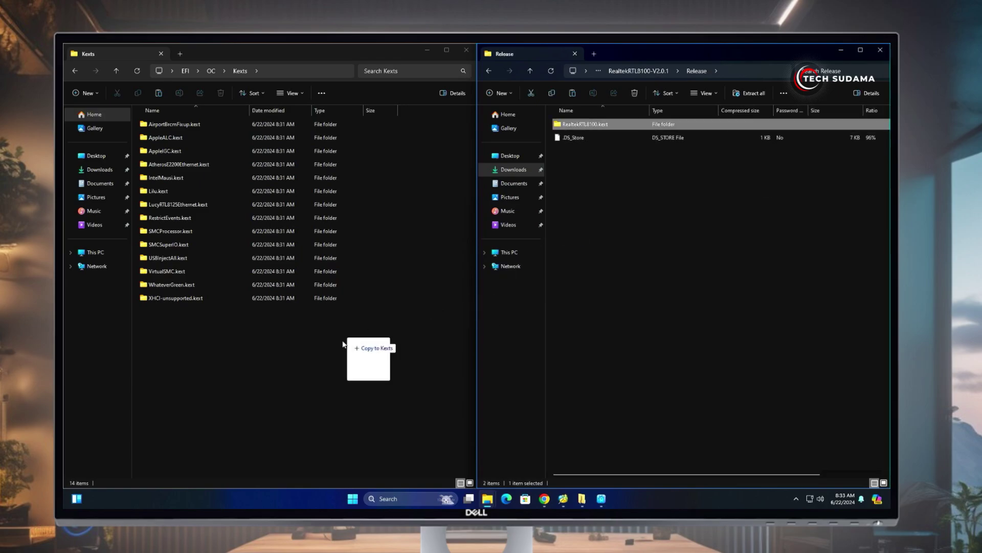
pyautogui.moveTo(343, 344); pyautogui.dragTo(297, 351)
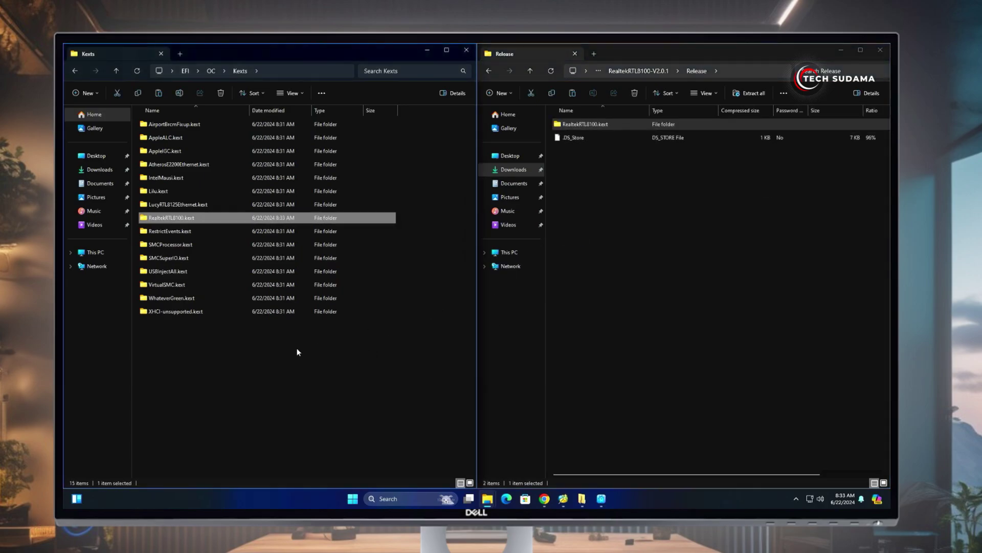
pyautogui.click(880, 50)
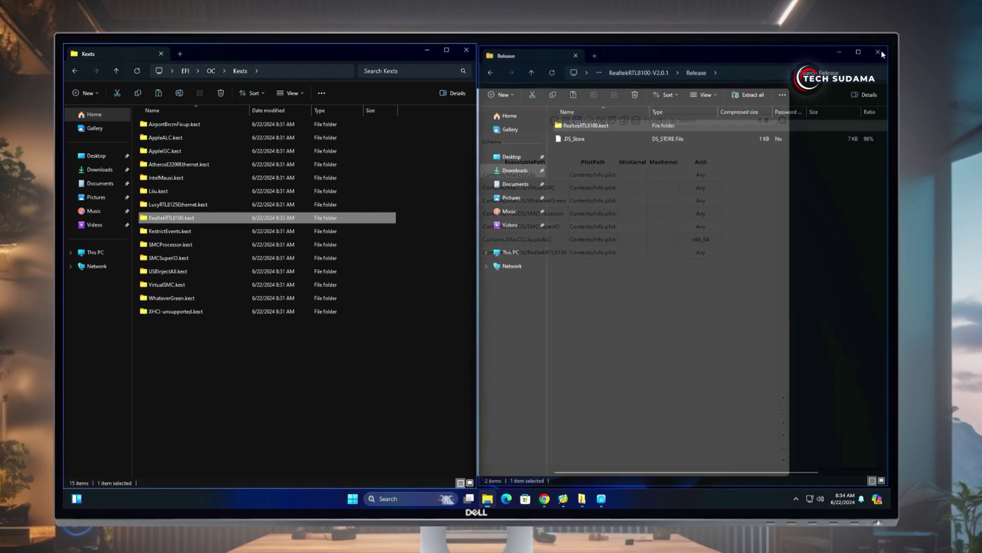
pyautogui.moveTo(376, 55); pyautogui.dragTo(431, 106)
# Point kernel entry 7's path to RealtekRTL8100.kext in EFI\OC\Kexts.
pyautogui.click(618, 107)
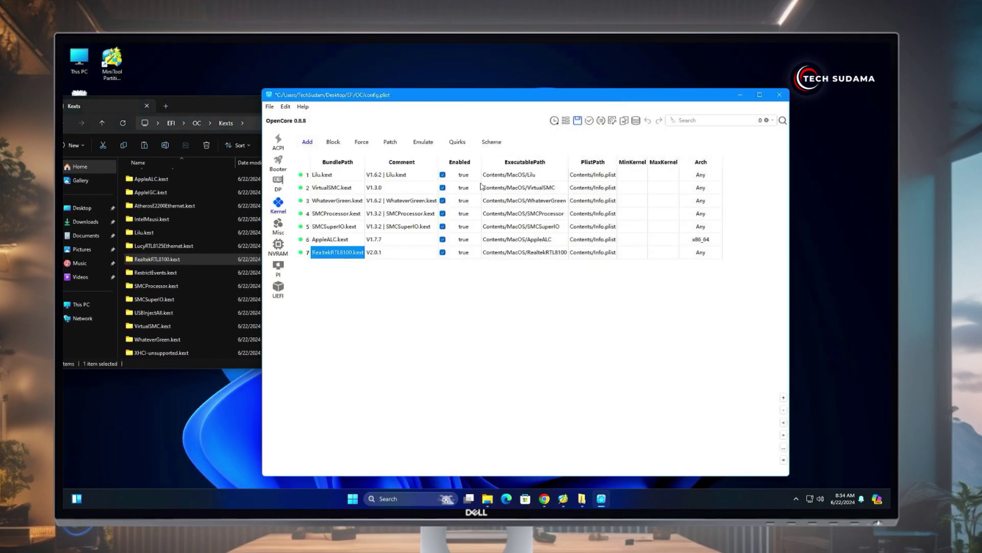
pyautogui.click(338, 256)
pyautogui.click(783, 398)
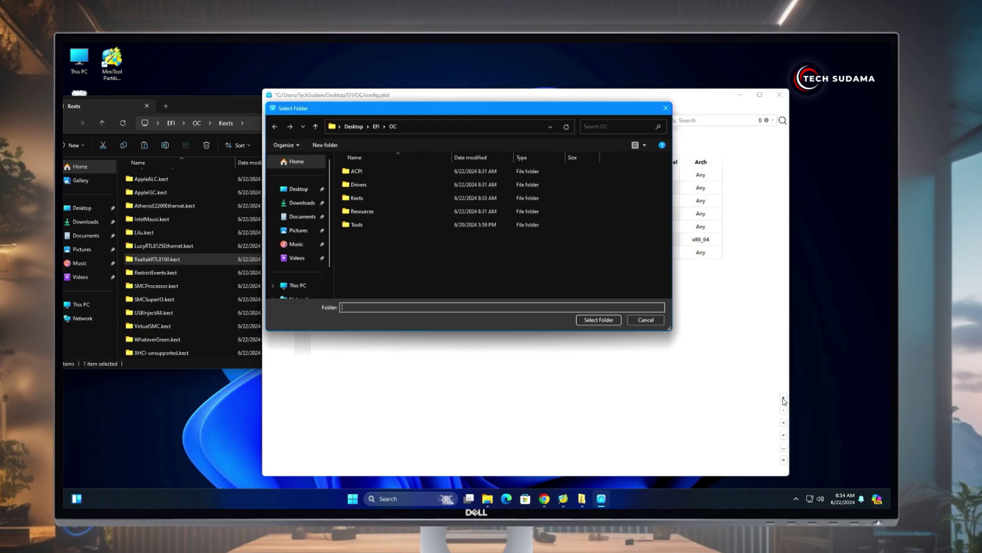
pyautogui.doubleClick(354, 170)
pyautogui.doubleClick(357, 211)
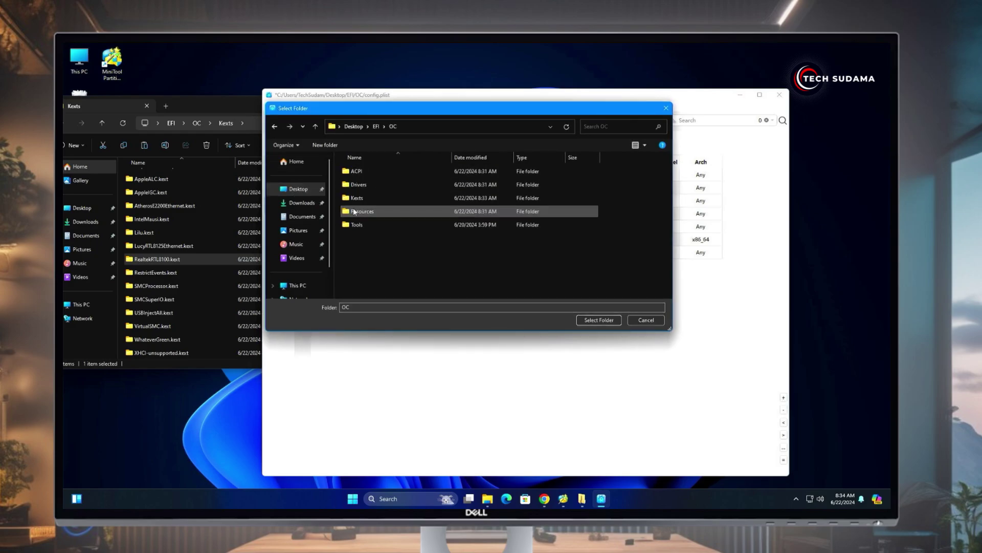
pyautogui.doubleClick(357, 199)
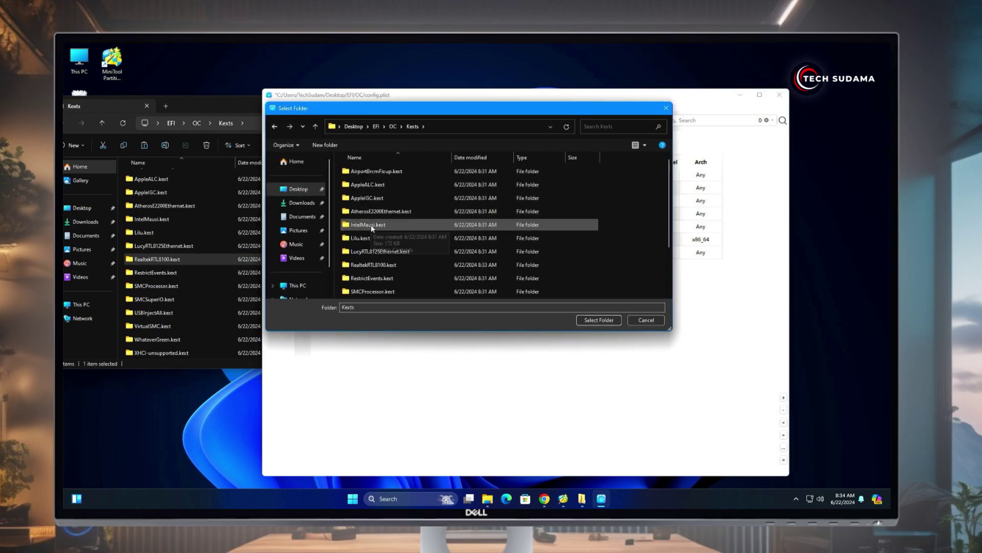
pyautogui.click(380, 266)
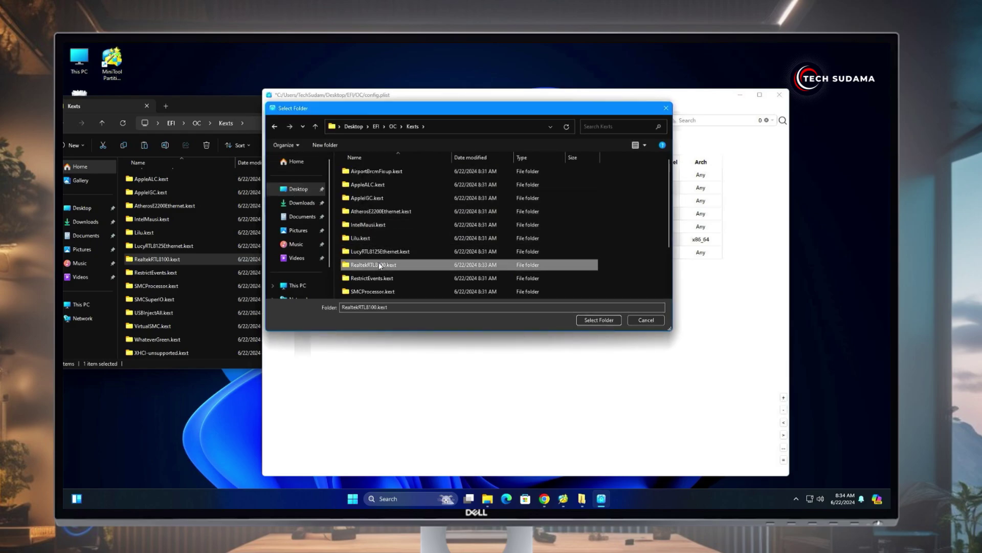
pyautogui.click(609, 321)
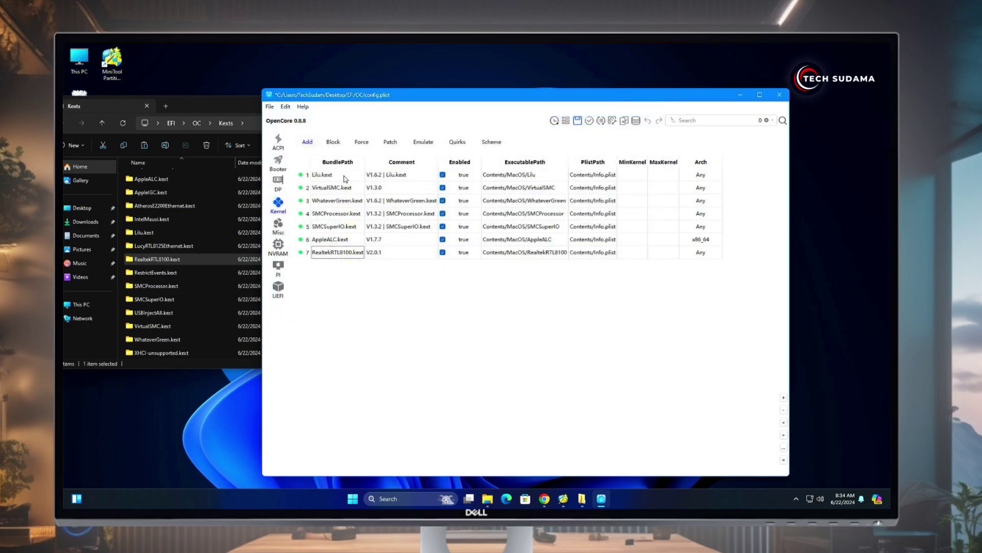
# Save config.plist and close OC Auxiliary Tools.
pyautogui.click(576, 124)
pyautogui.click(269, 106)
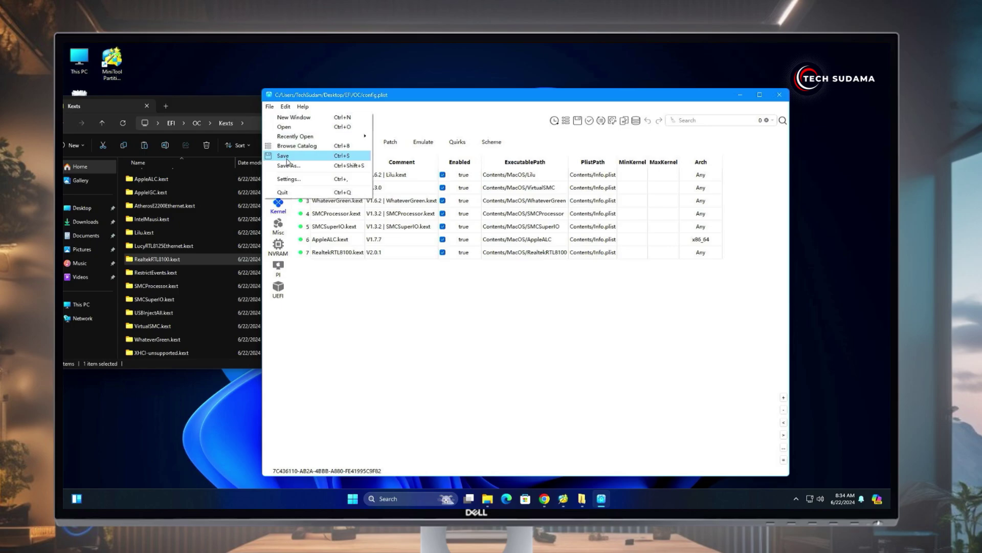
pyautogui.click(779, 94)
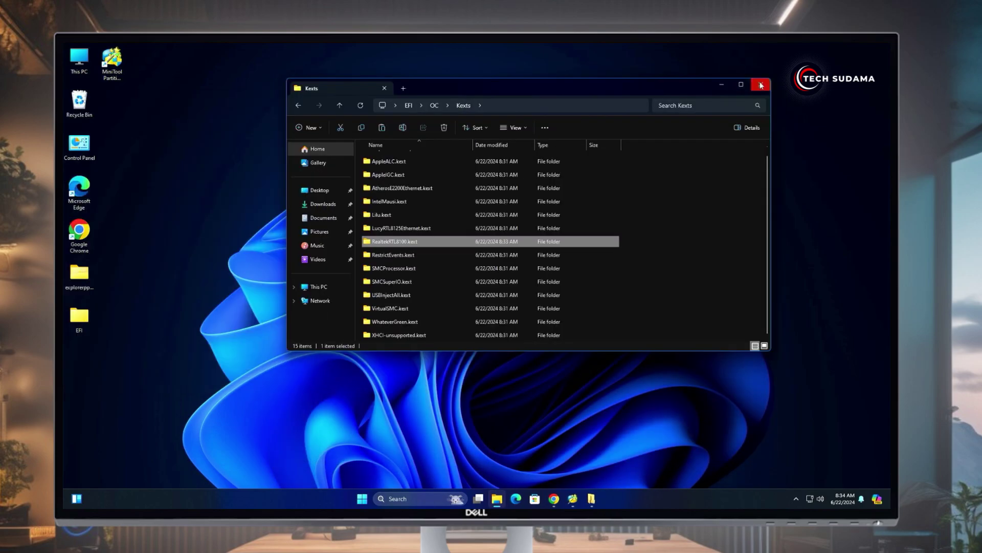
# Close the Kexts window and copy the EFI folder from the Desktop in Explorer++.
pyautogui.click(761, 85)
pyautogui.click(591, 499)
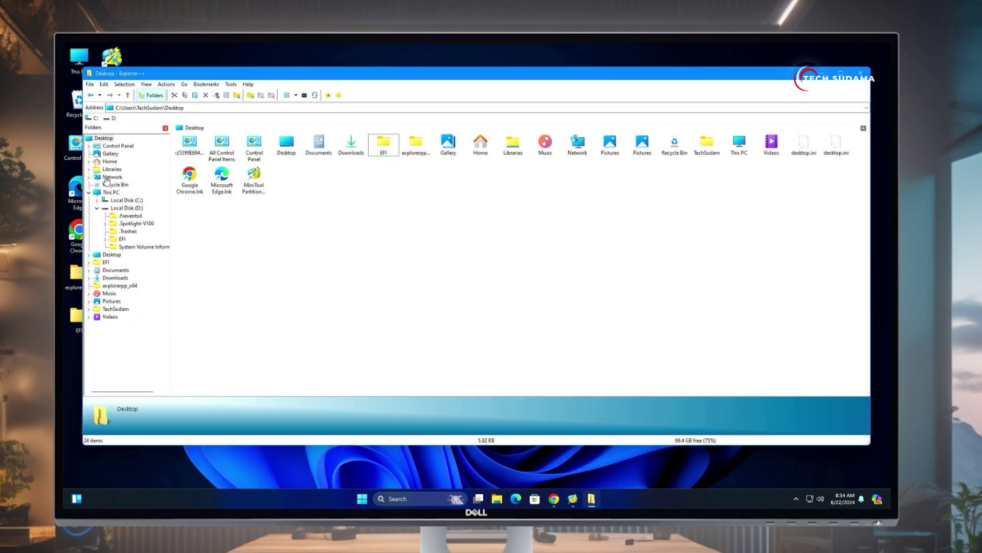
pyautogui.click(96, 139)
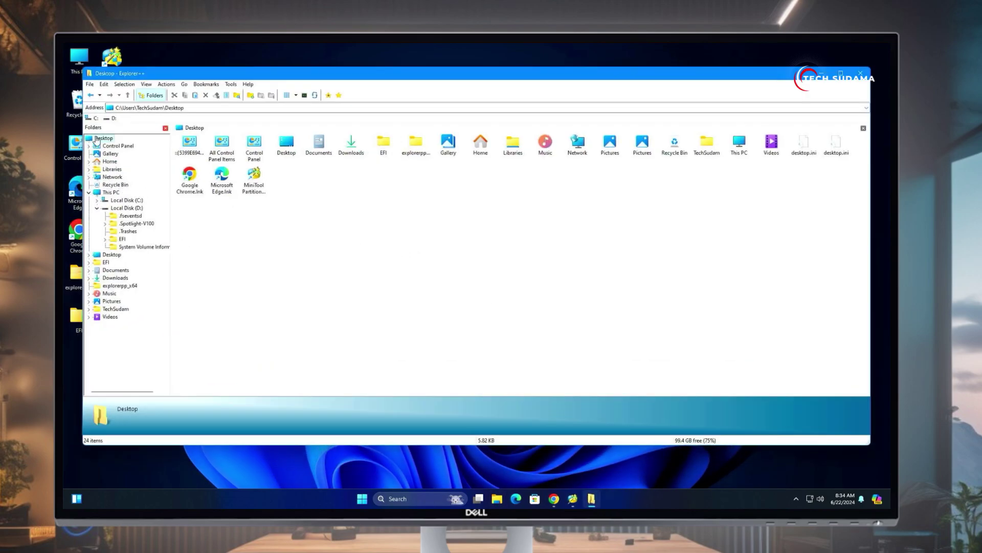
pyautogui.click(381, 145)
pyautogui.rightClick(381, 145)
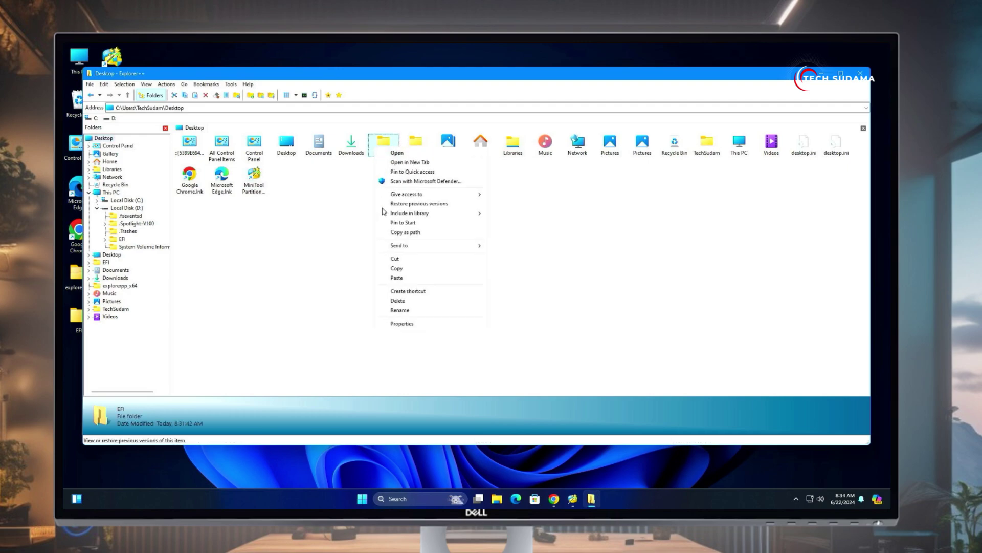
pyautogui.click(397, 268)
# Paste the EFI folder onto Local Disk (D:), replacing the existing files.
pyautogui.click(108, 192)
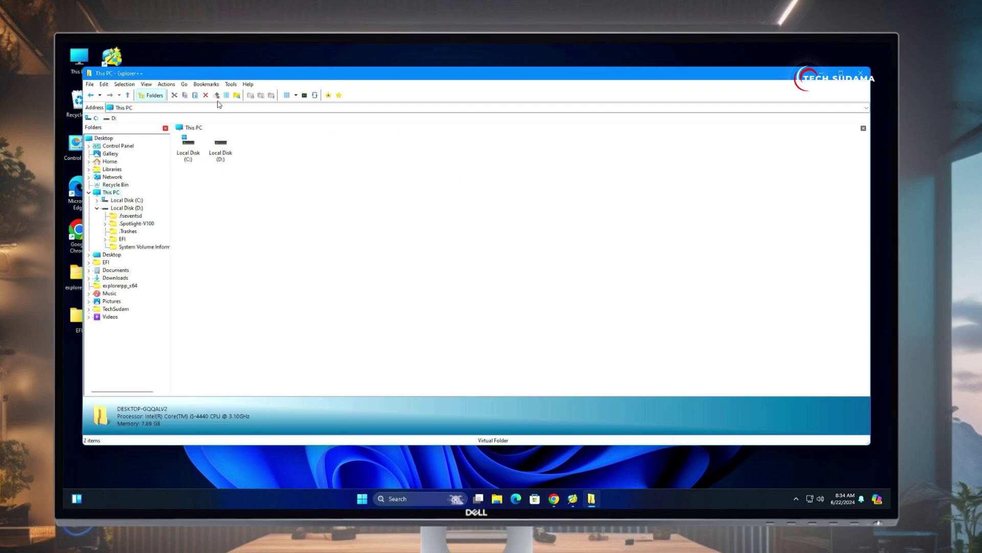
pyautogui.doubleClick(219, 153)
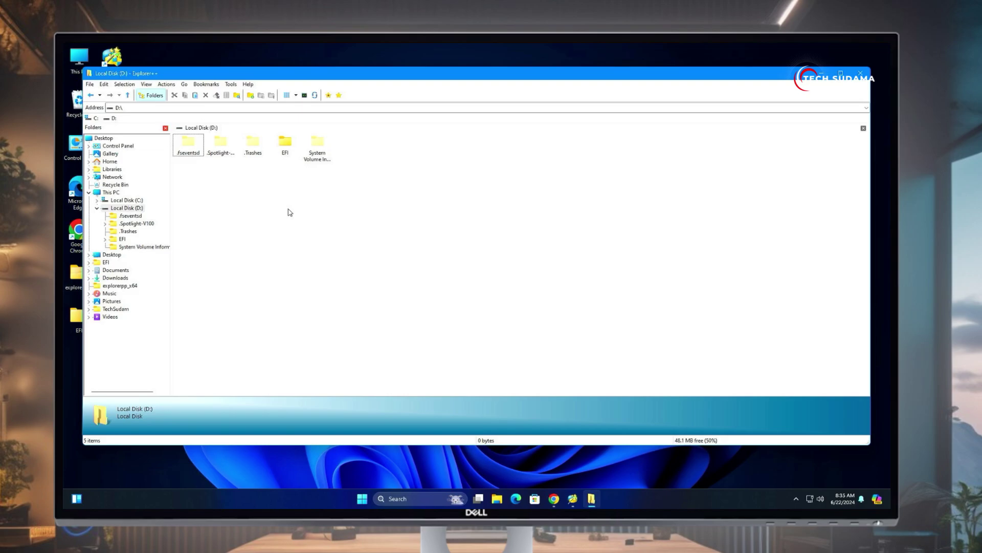
pyautogui.rightClick(290, 211)
pyautogui.click(321, 264)
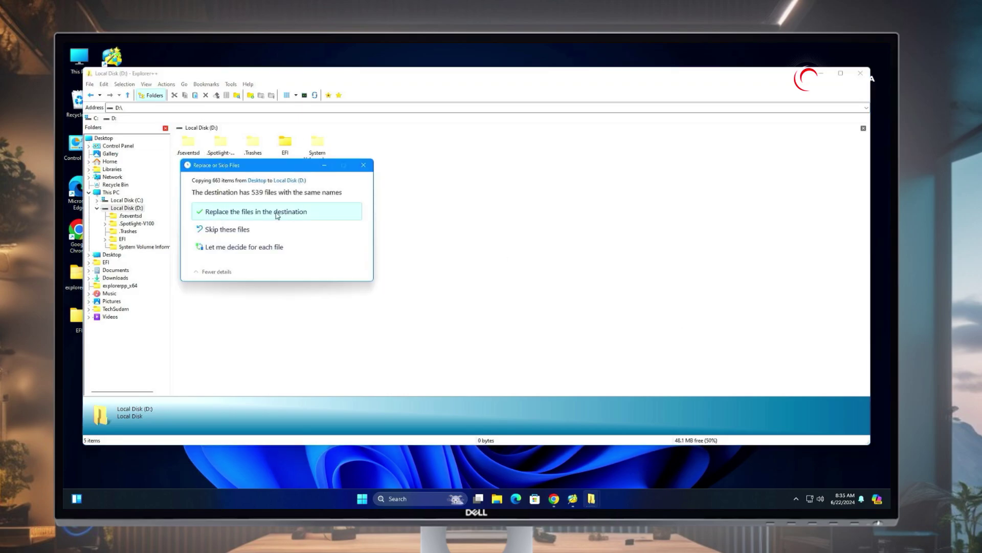
pyautogui.click(277, 211)
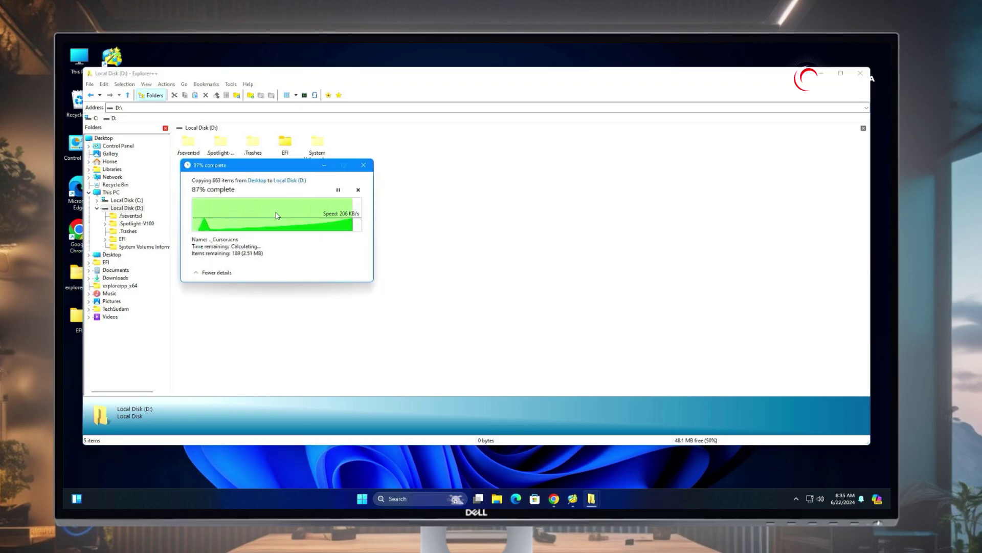
# Close Explorer++ and restart Windows from the Start menu's power options.
pyautogui.click(861, 73)
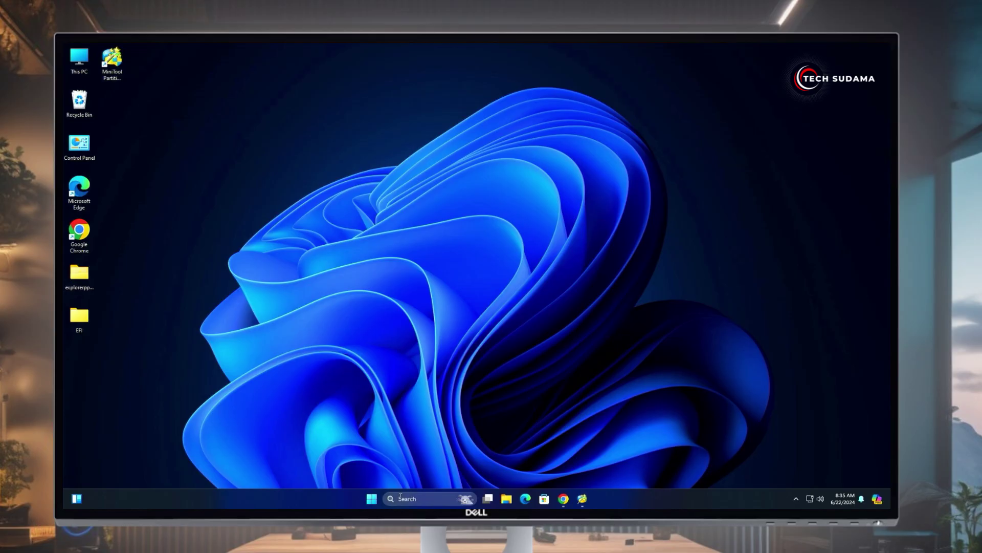
pyautogui.click(372, 499)
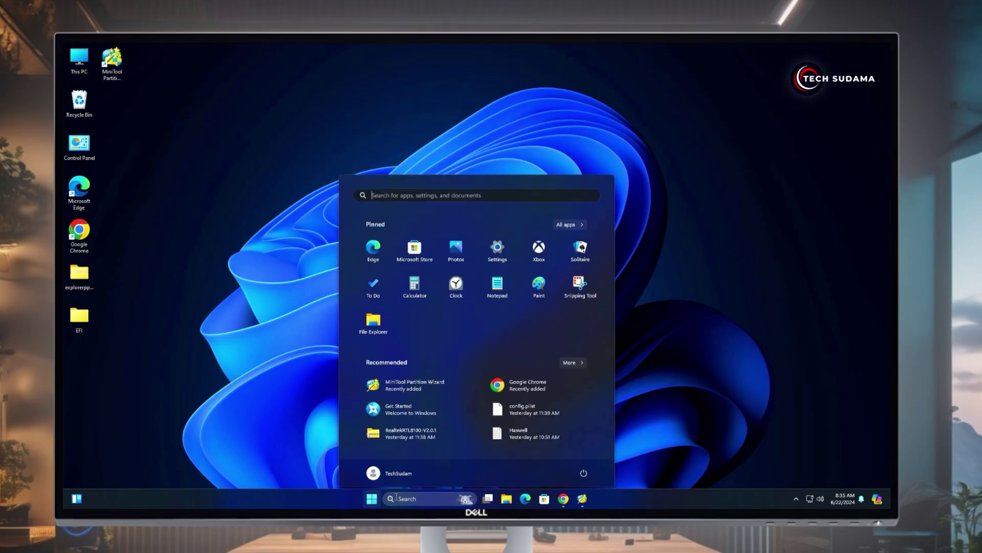
pyautogui.click(582, 469)
pyautogui.click(586, 449)
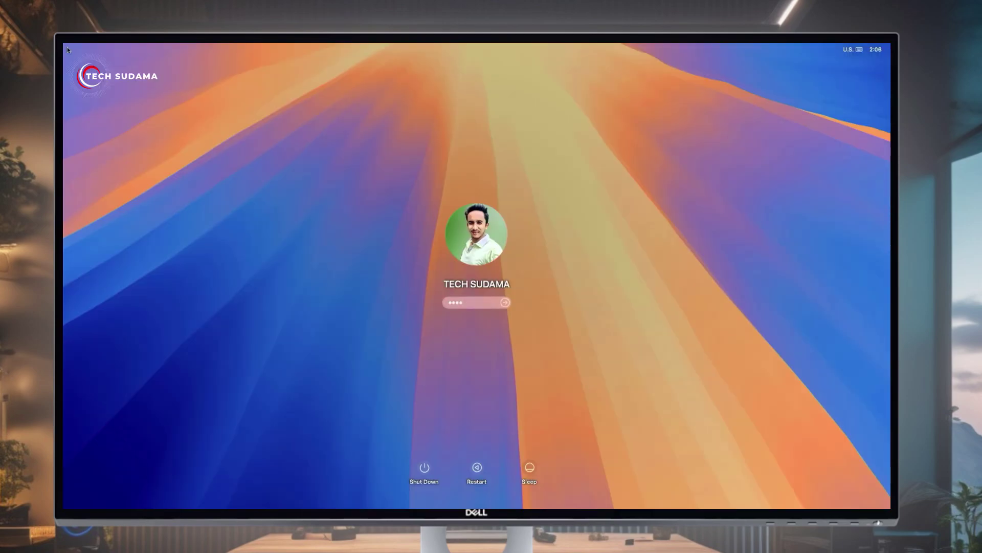
# Log in to macOS, confirm google.co.in loads in Safari, then close the window.
pyautogui.press('Return')
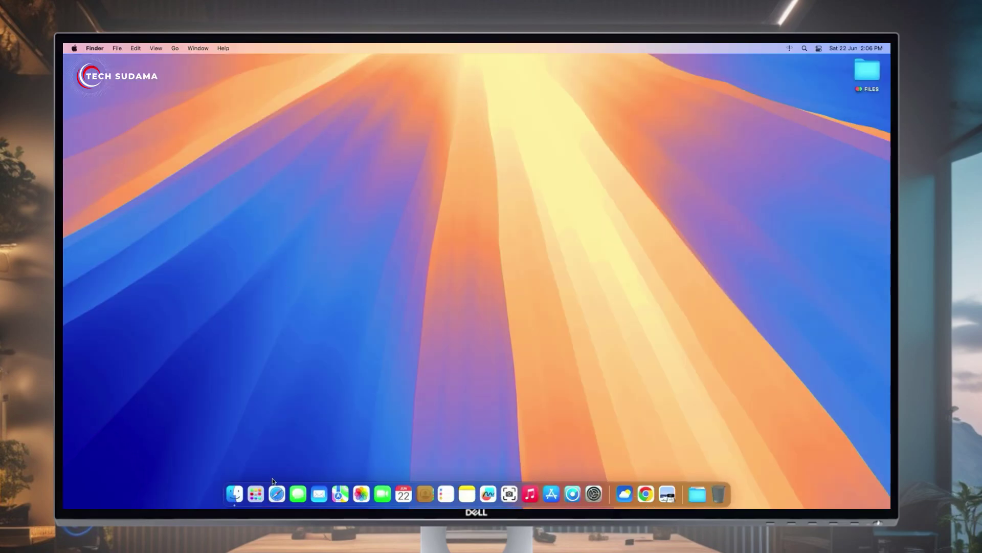
pyautogui.click(276, 494)
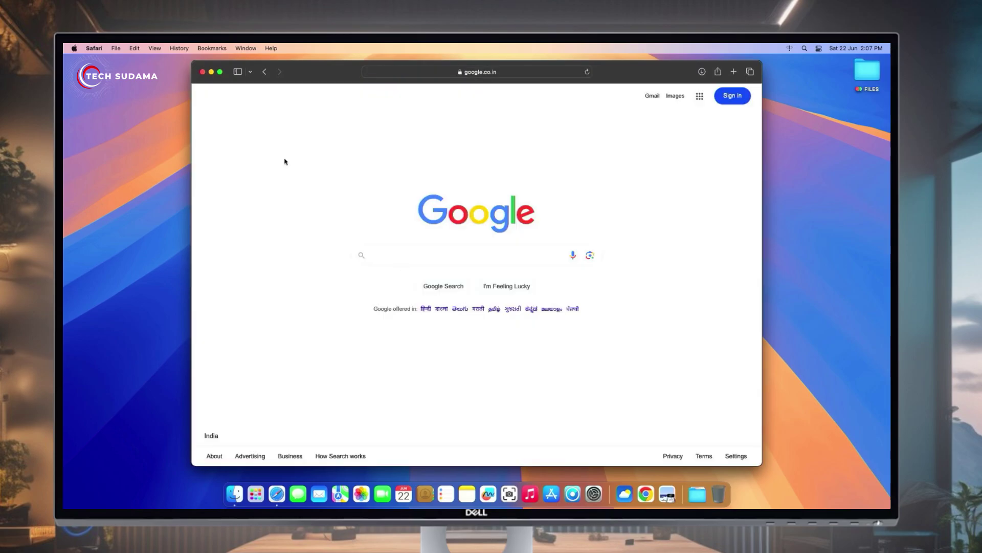
pyautogui.press('super+w')
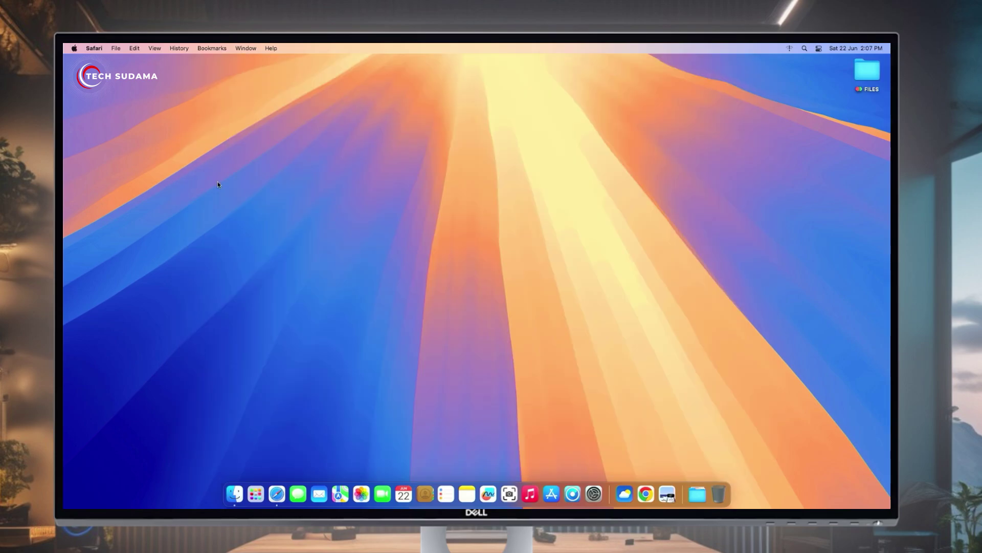